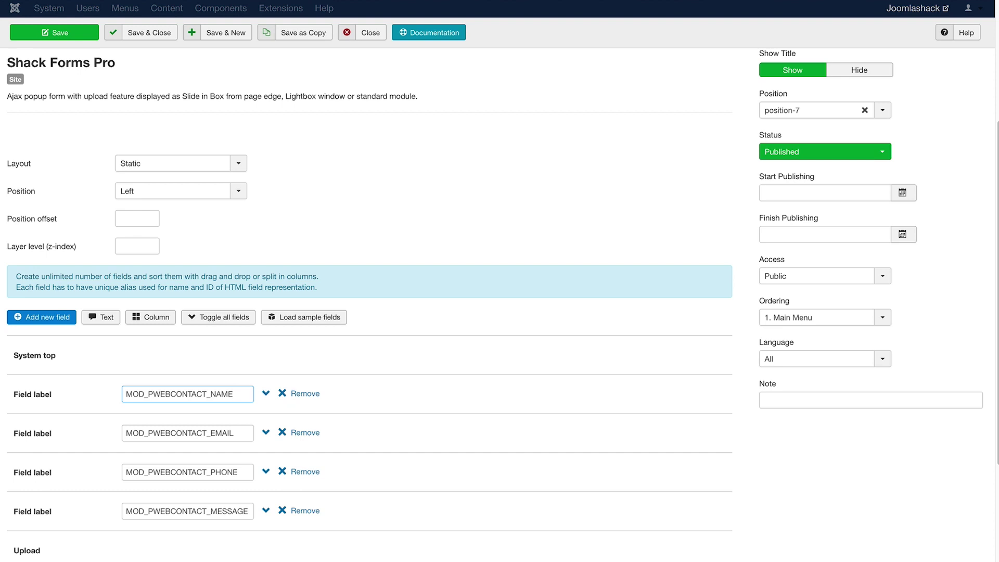
Scroll the Contact Us module editor down to its name, email and phone fields
scroll(479, 125, "up", 3)
scroll(479, 125, "down", 2)
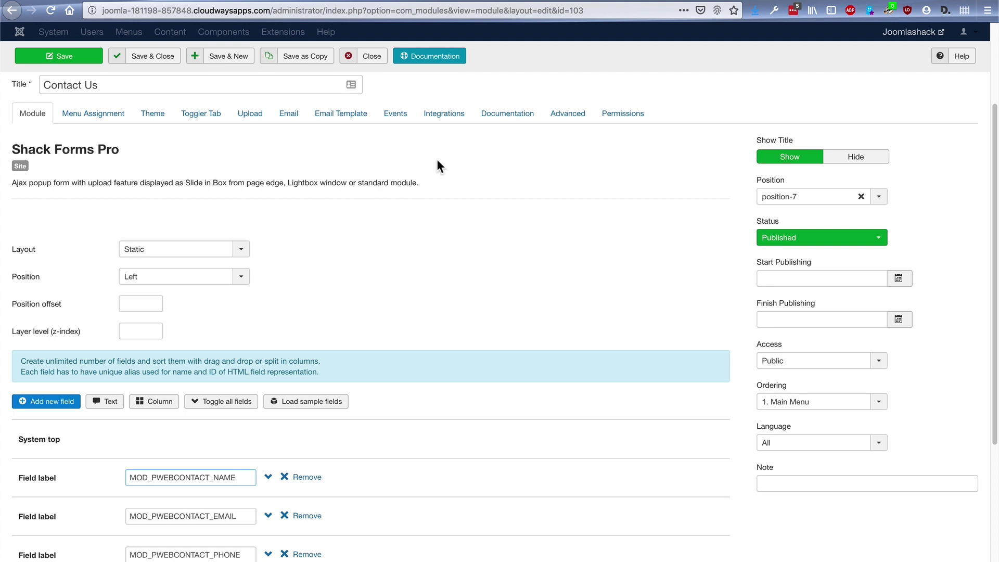
scroll(437, 161, "down", 1)
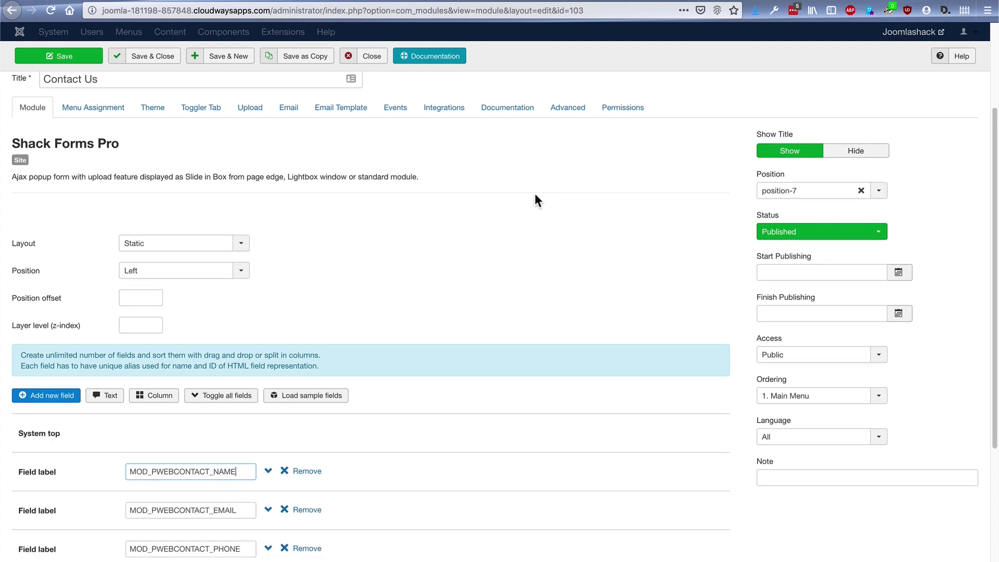
Review the module's field list, then view the live Contact Us page with Name, Email, Phone and Message
scroll(534, 217, "down", 2)
scroll(534, 216, "up", 2)
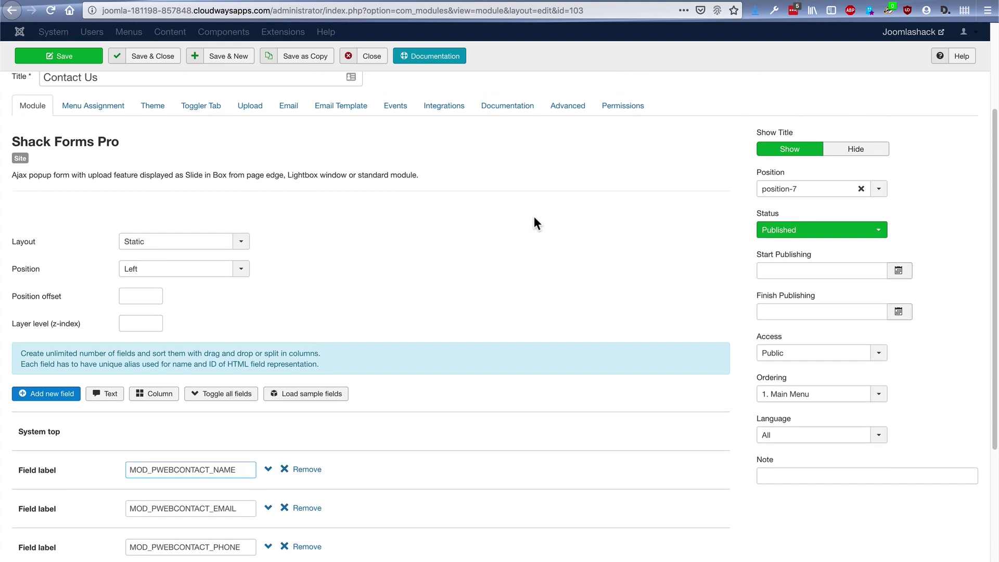
scroll(534, 217, "down", 5)
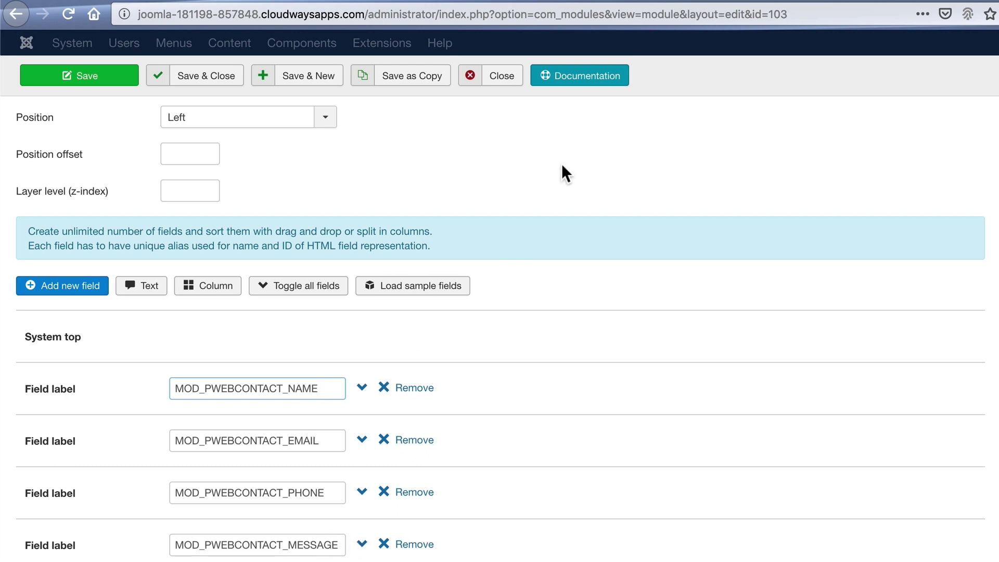
left_click(766, 3)
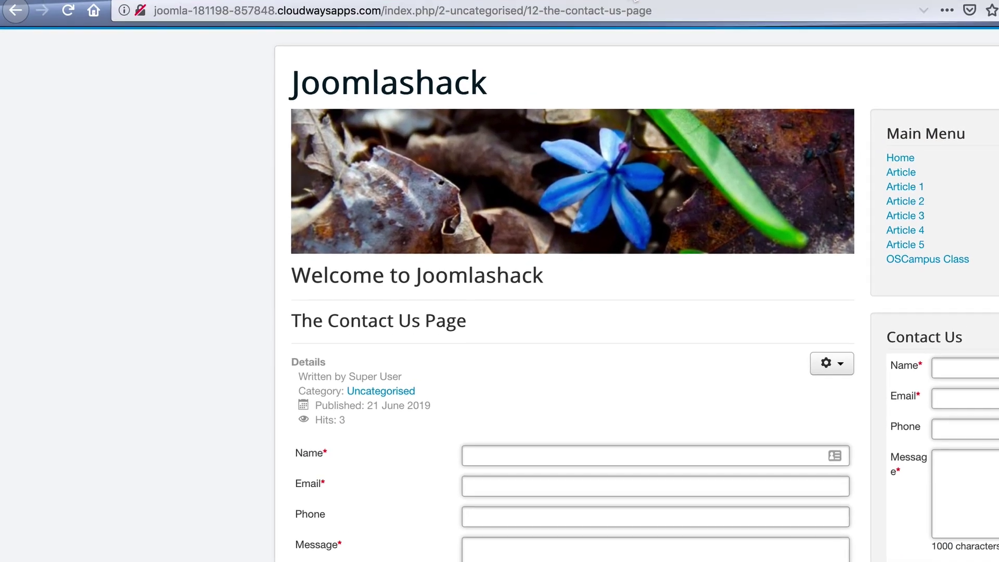
Relabel the fields Your Name, Your Email, Your Phone and Your Message To Us, then check the live page
left_click(631, 2)
left_click_drag(321, 390, 167, 379)
type("Your Name")
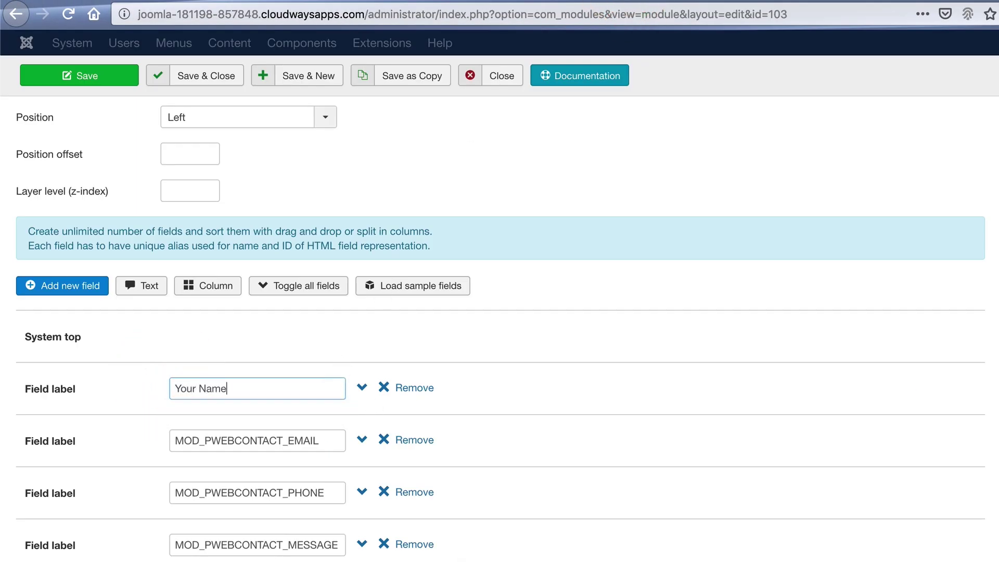
key("Tab")
type("Your Email")
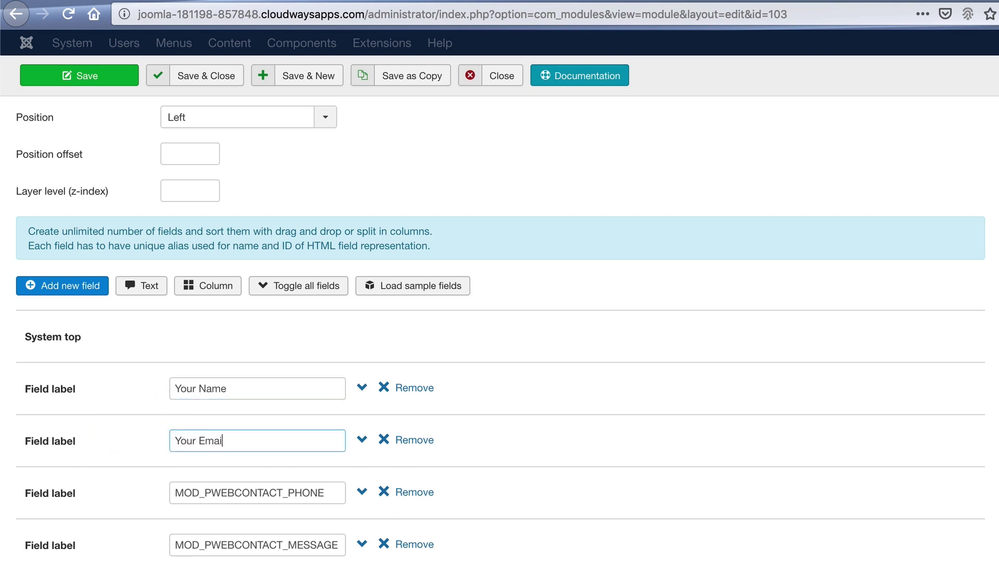
key("Tab")
type("Your Phone")
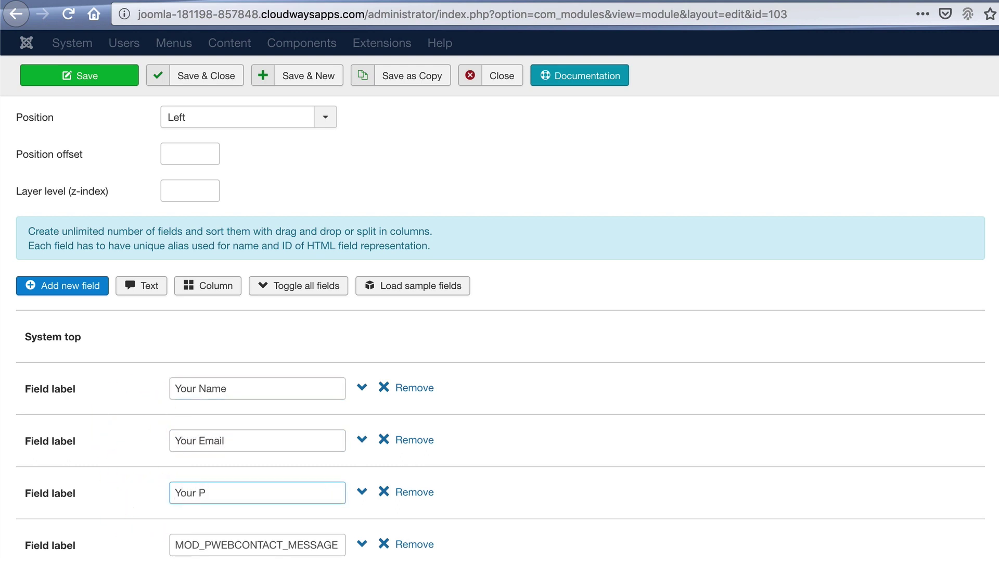
key("Tab")
type("Your Message")
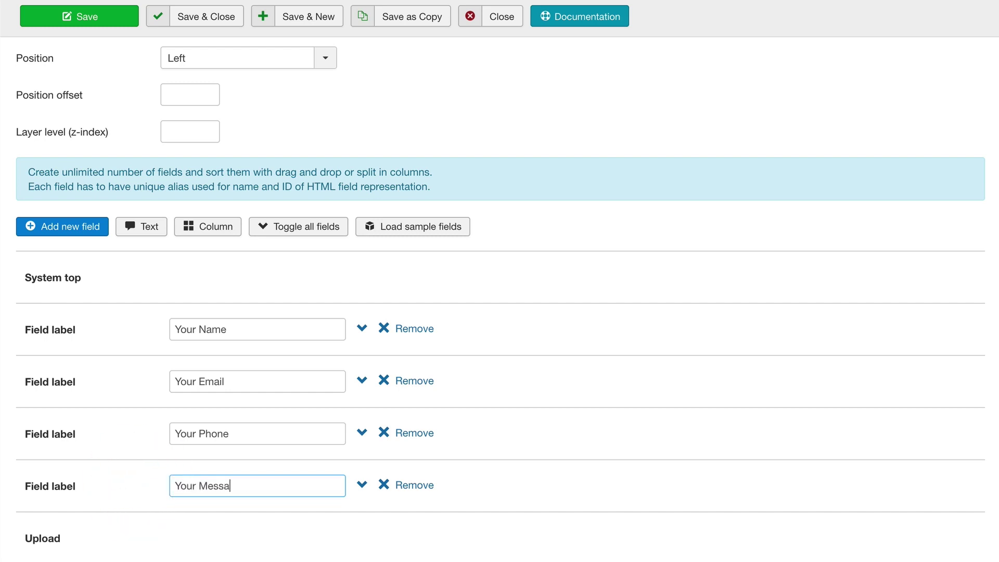
type(" To Us")
left_click(69, 19)
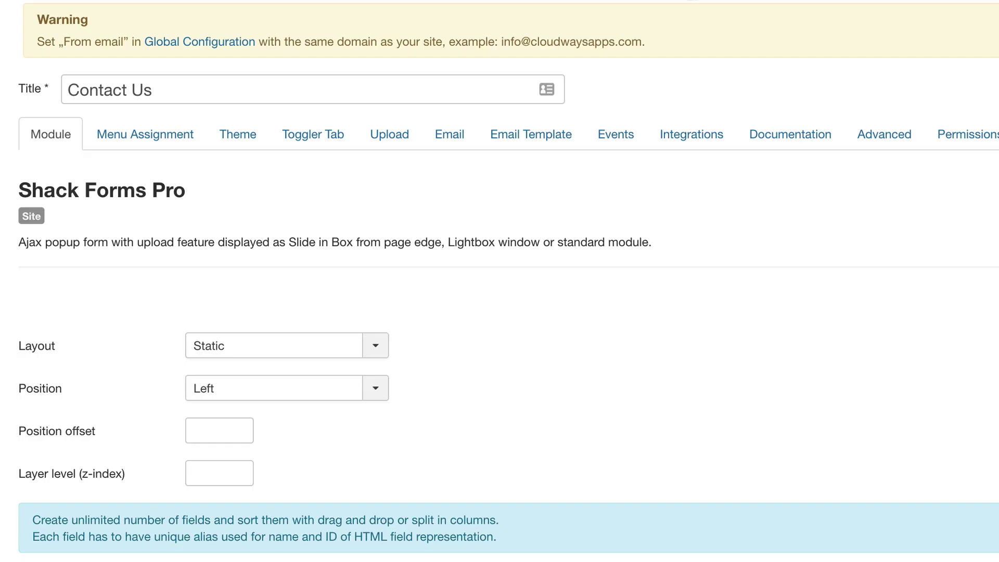
scroll(714, 295, "down", 9)
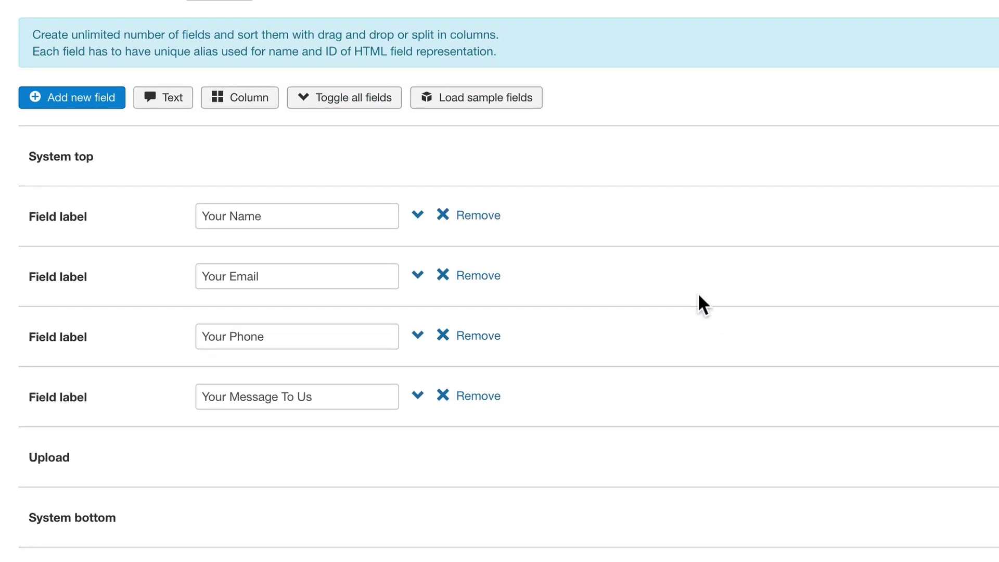
Inspect the Your Name field's settings and Field type options without changing them, then collapse it
left_click(418, 219)
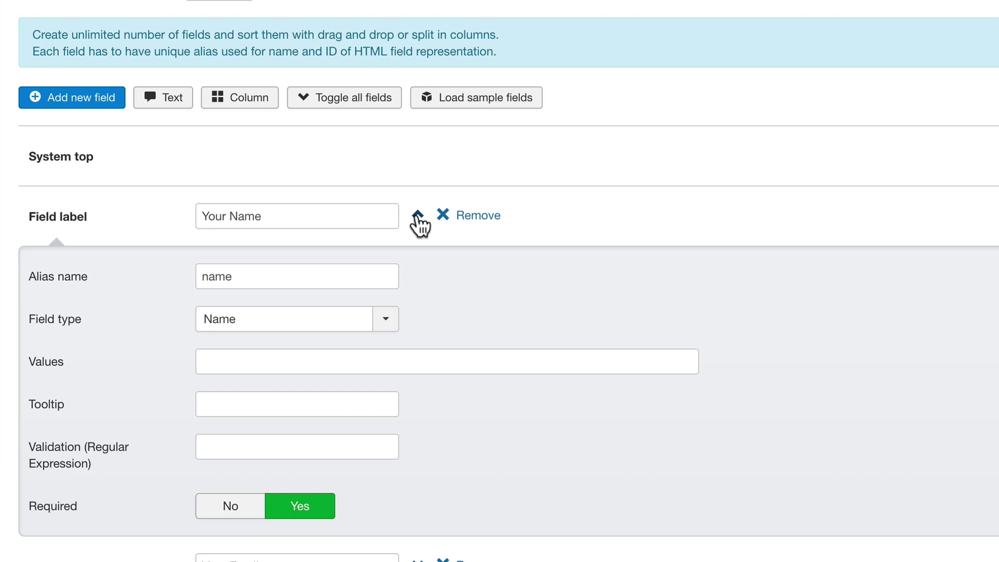
scroll(462, 251, "down", 2)
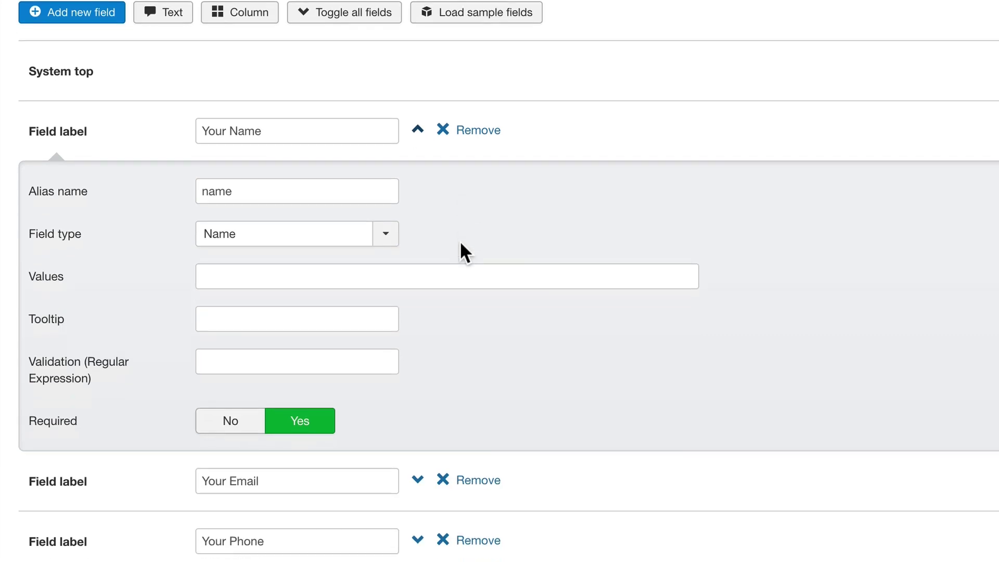
scroll(460, 240, "down", 1)
left_click(385, 208)
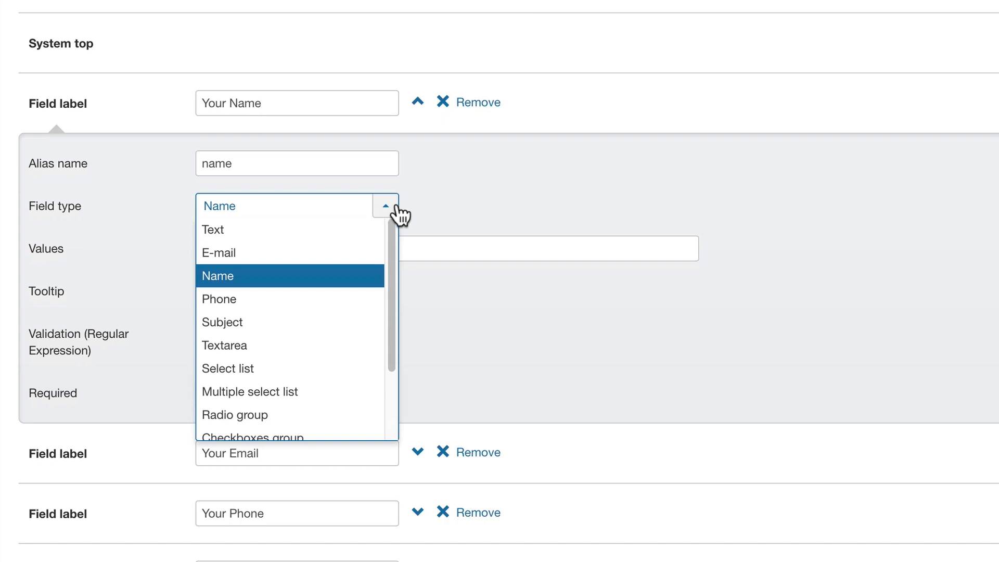
left_click(505, 185)
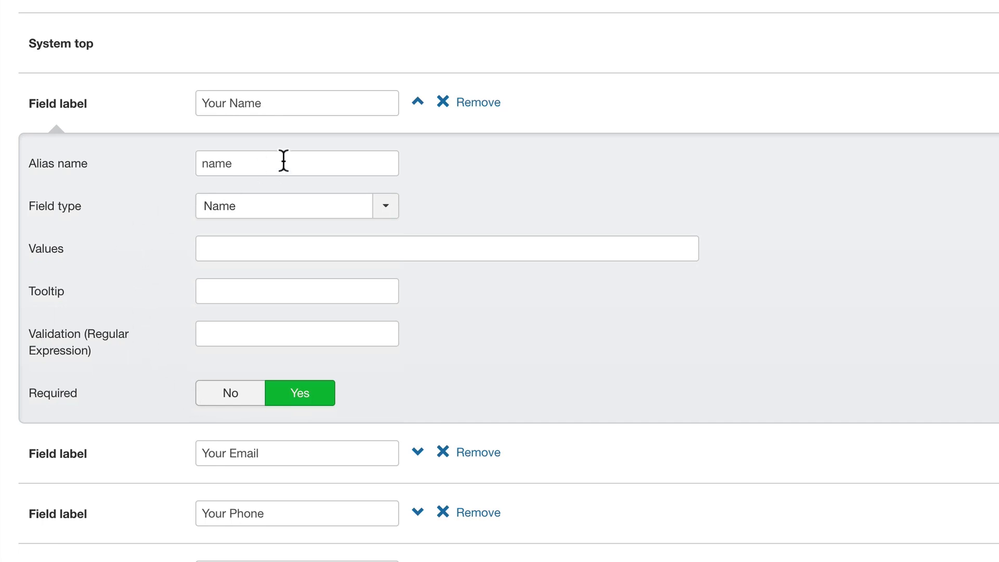
left_click(417, 106)
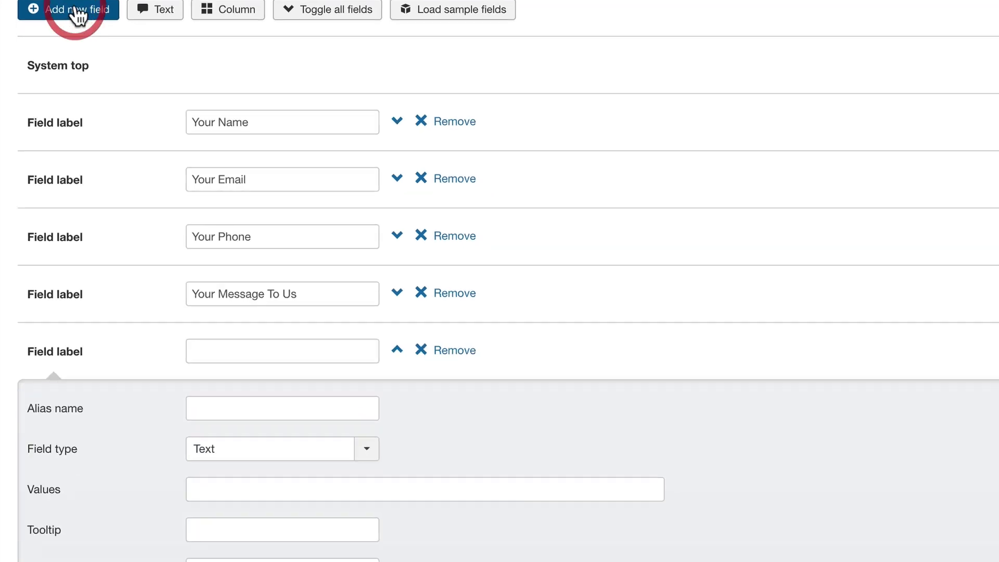
Label the new field 'Are You a Previous Customer' and make it a Select list
scroll(653, 108, "down", 2)
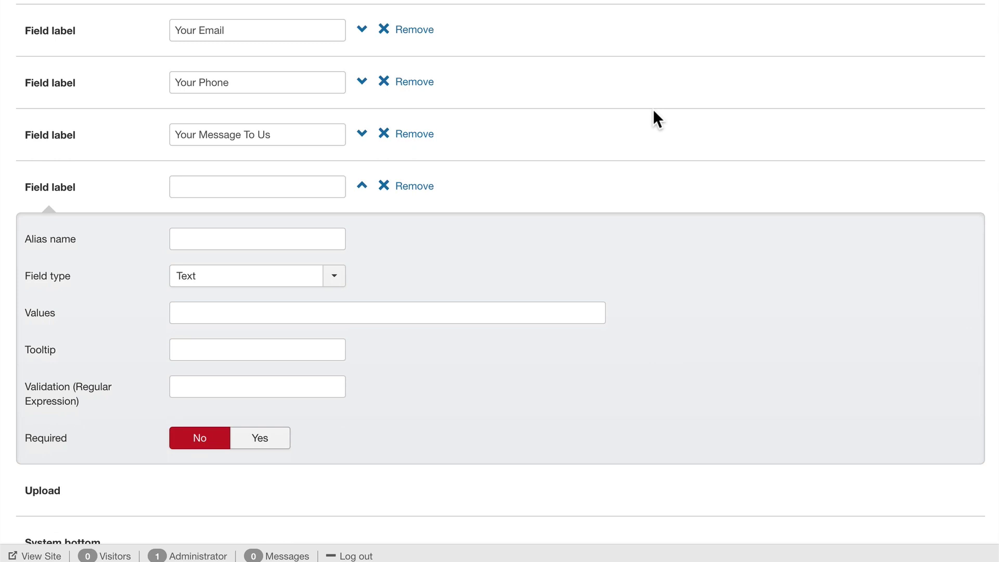
left_click(236, 187)
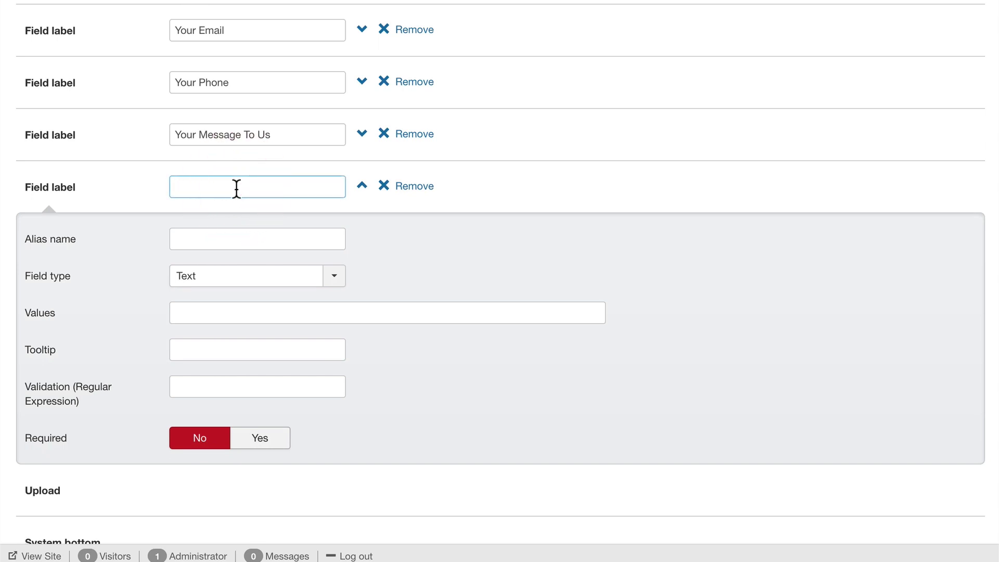
type("Are Y")
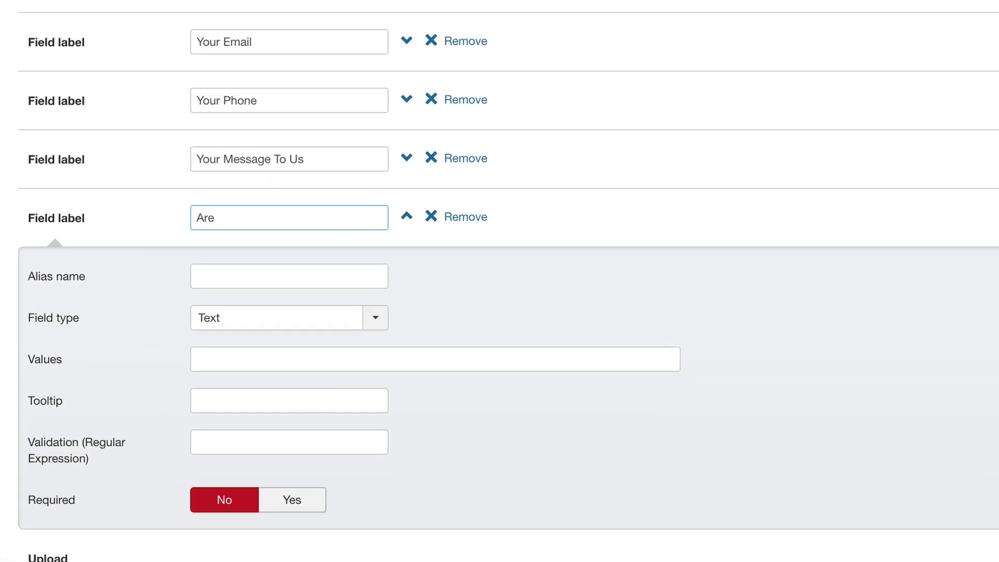
type("ou a Pre")
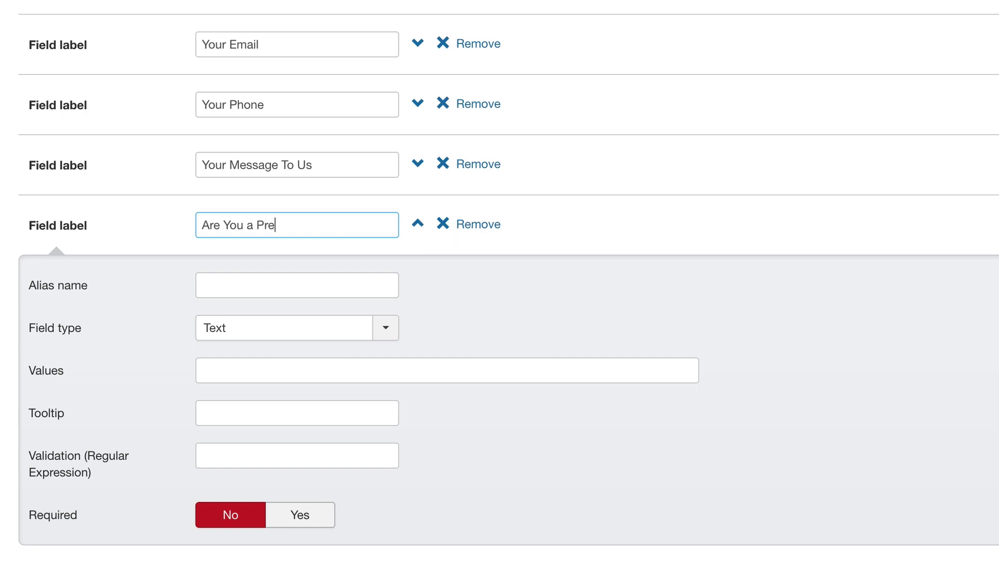
type("vious Customer")
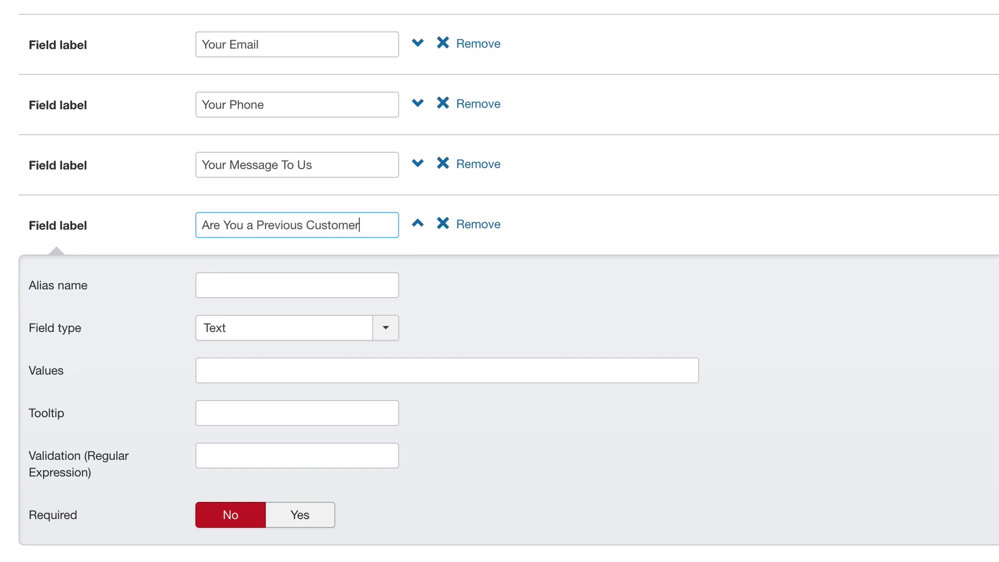
left_click(240, 333)
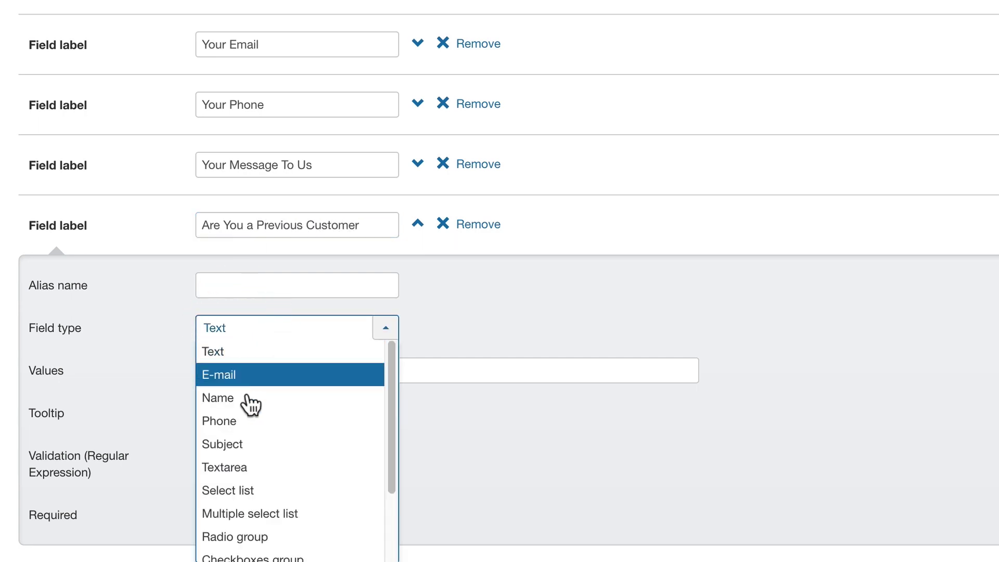
scroll(252, 413, "down", 3)
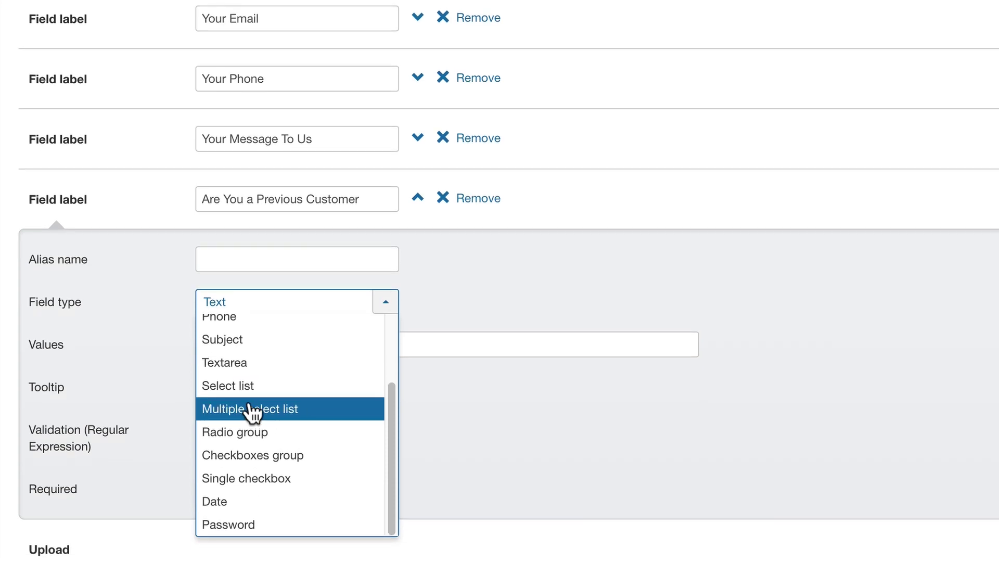
left_click(248, 389)
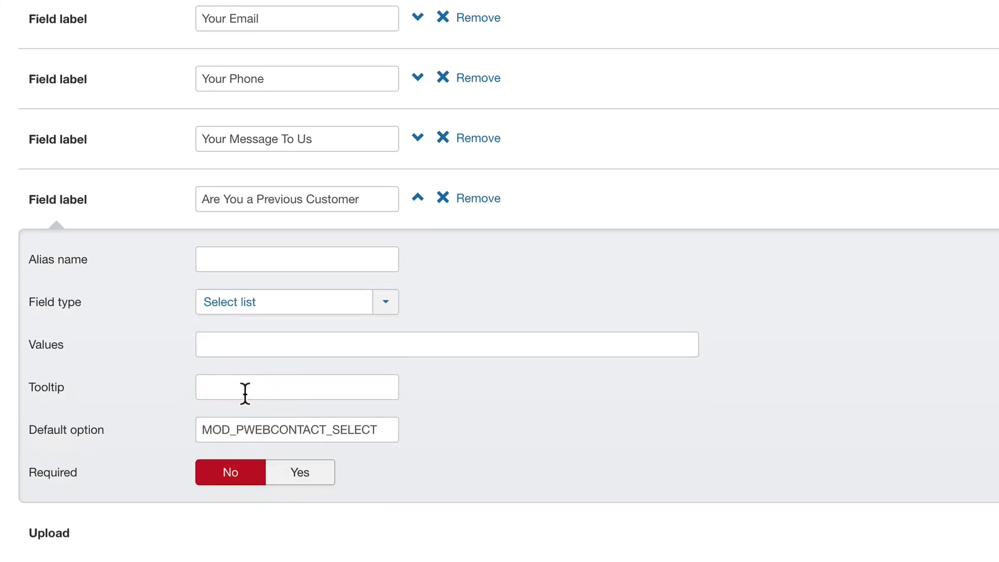
Make it required with values 'Yes, I'm a Customer|No, I'm a New Customer' and save
scroll(245, 393, "down", 2)
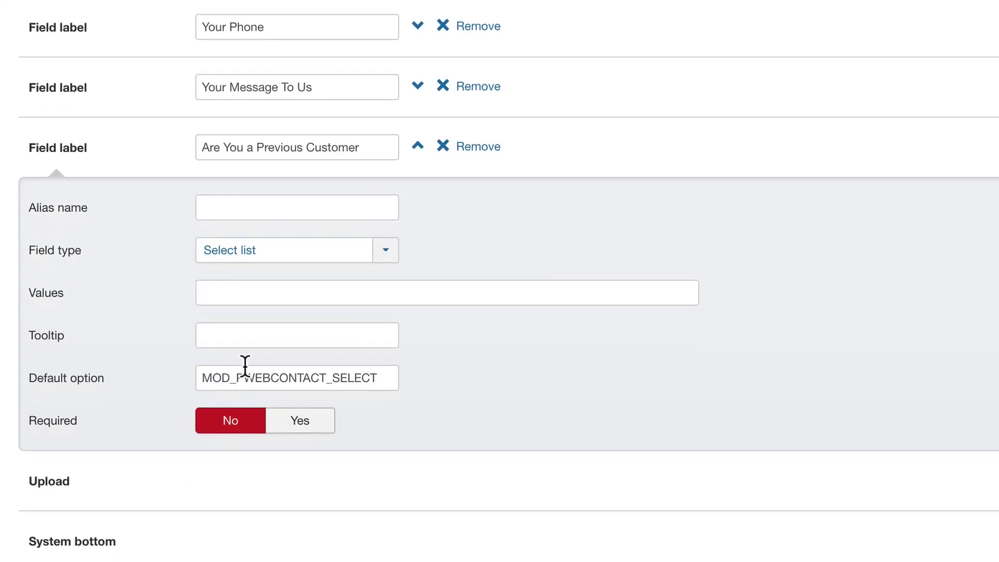
left_click(301, 420)
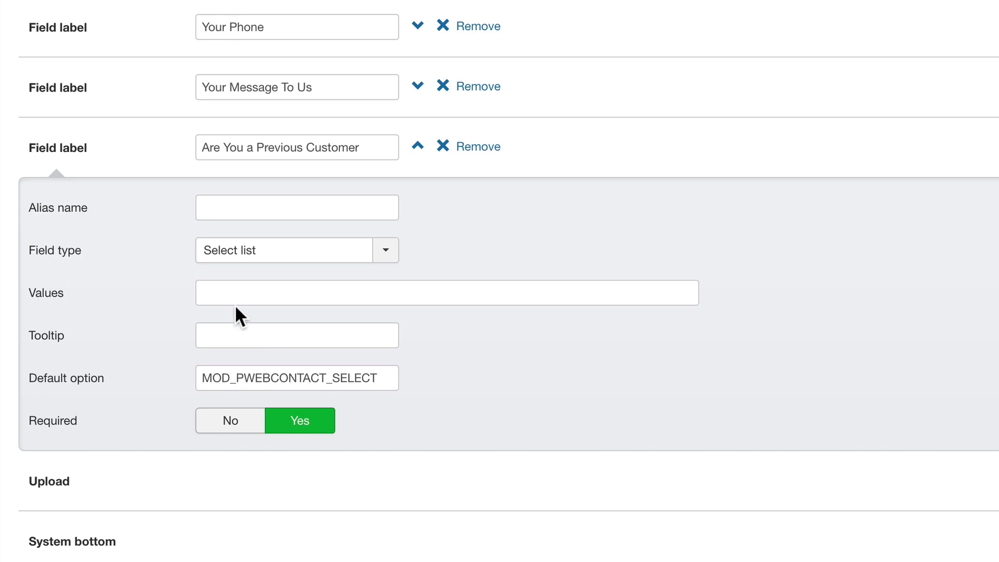
left_click(222, 294)
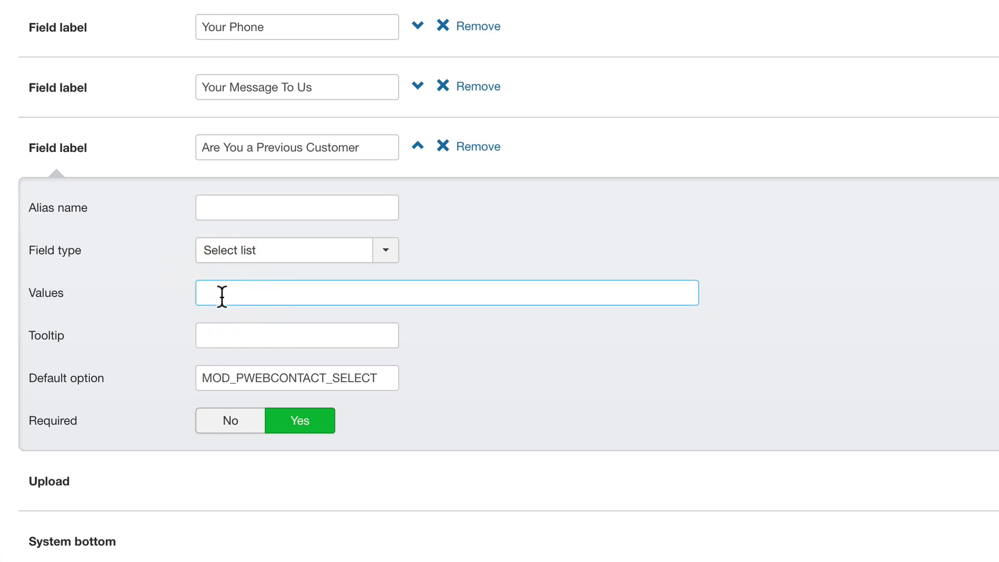
type("Yes, I'm a Custoe")
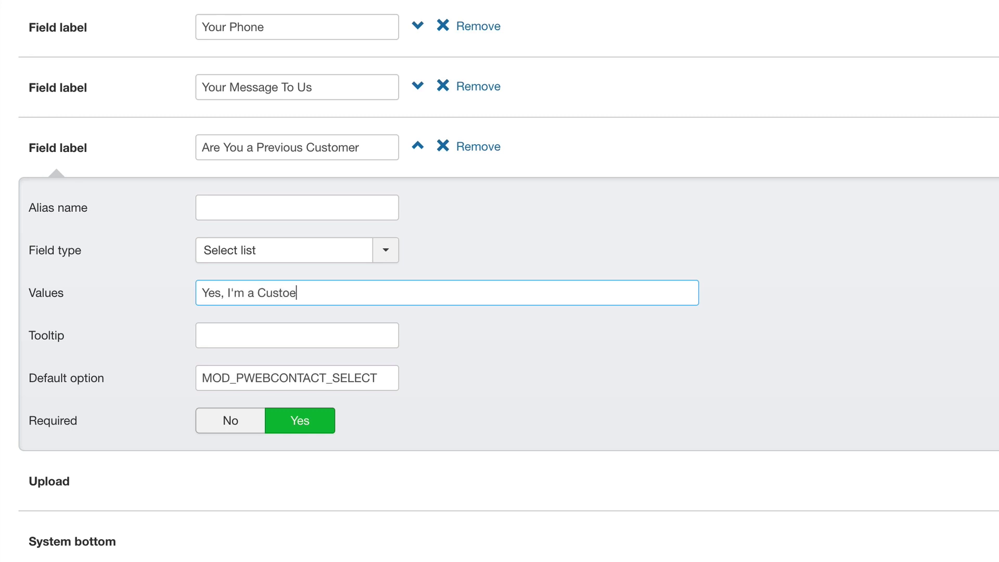
key("BackSpace")
type("mer")
type("|No, I'n")
key("BackSpace")
type("m a New Customer")
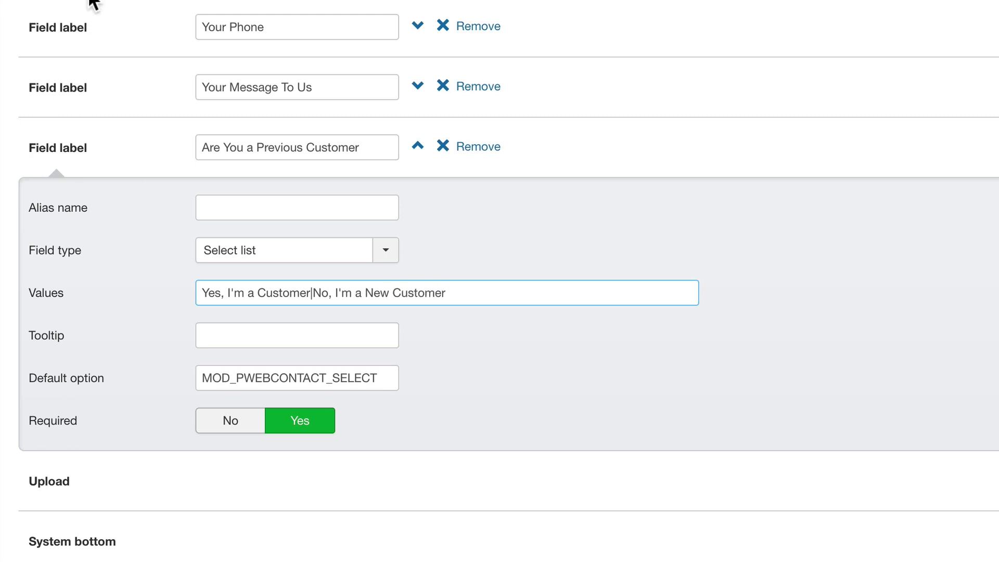
left_click(60, 9)
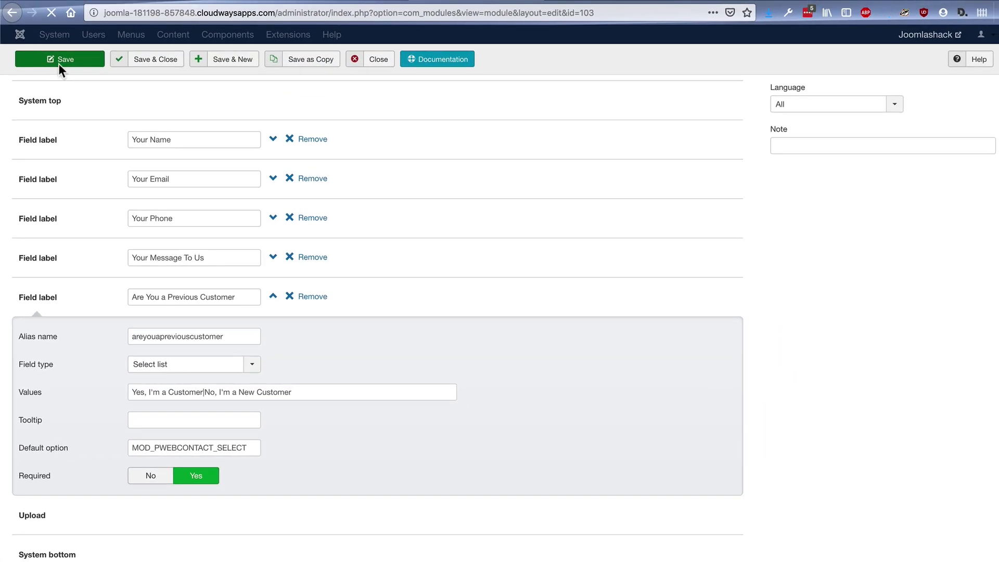
Reload the live Contact Us page and view the Are You a Previous Customer dropdown options
scroll(329, 179, "down", 3)
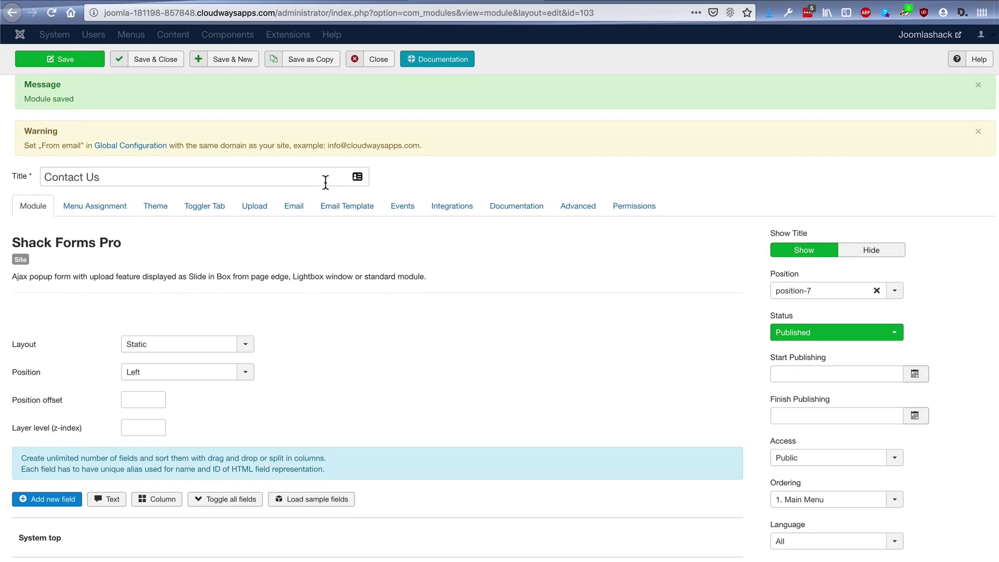
key("ctrl+Tab")
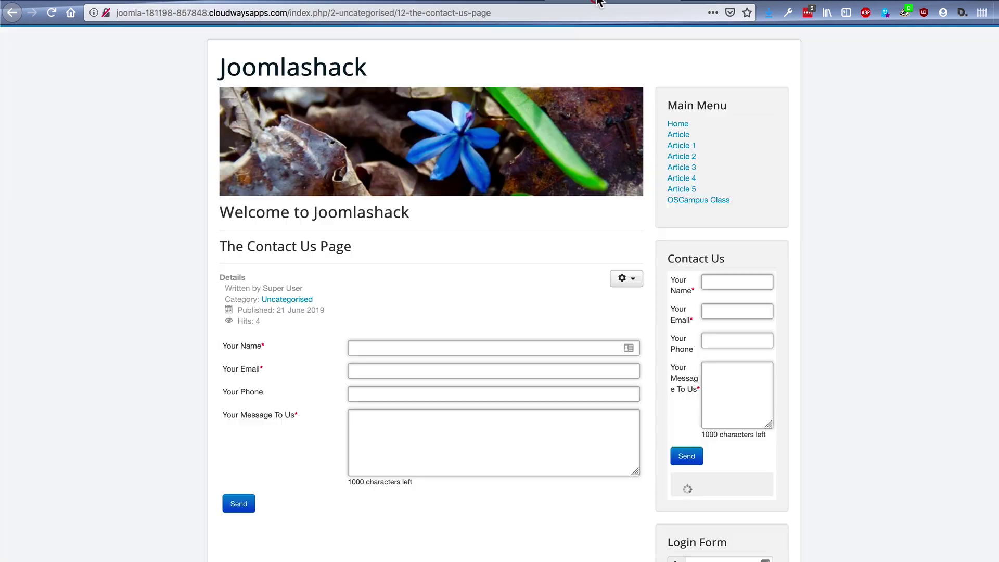
left_click(52, 14)
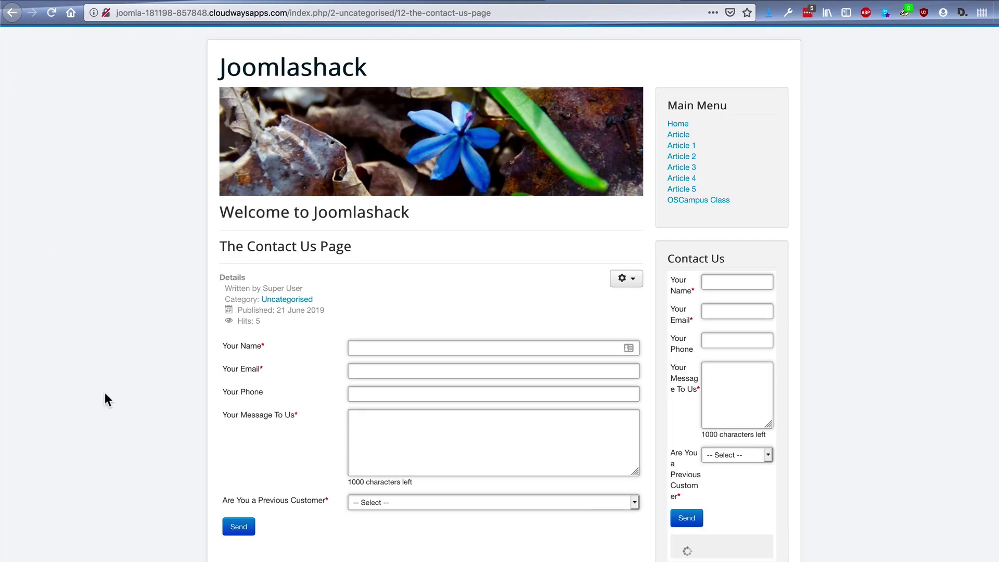
scroll(130, 394, "down", 1)
left_click(389, 459)
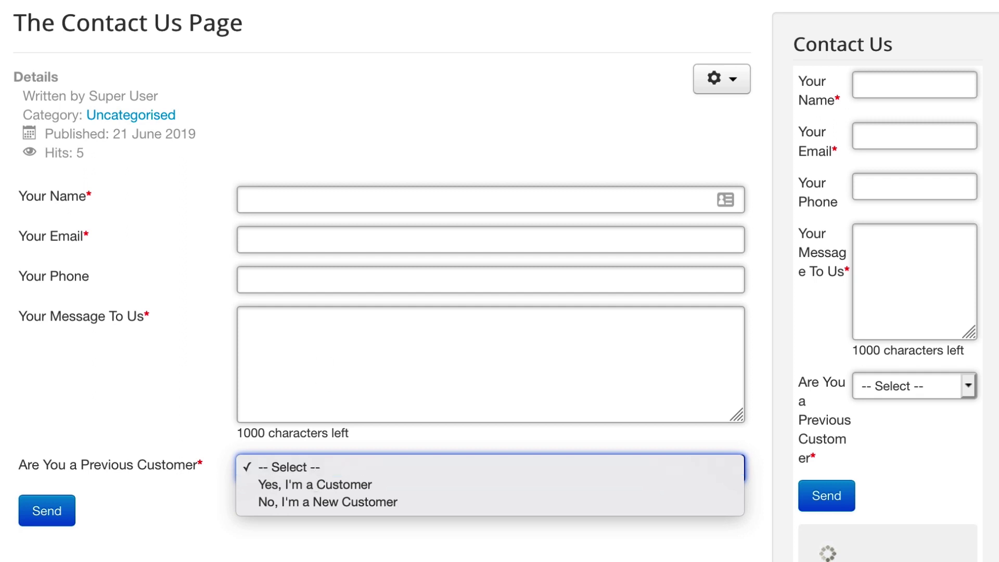
key("Escape")
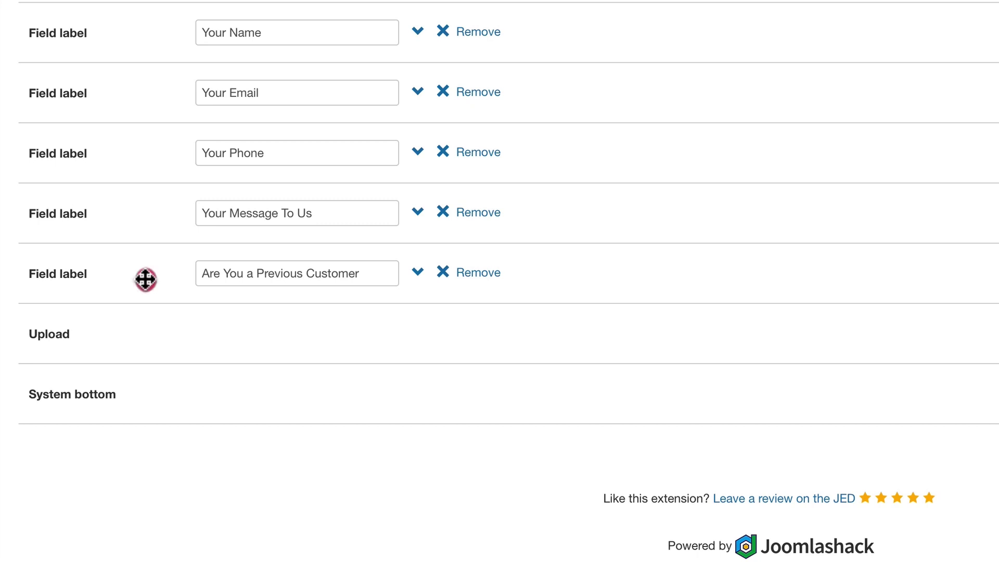
Move Are You a Previous Customer above Your Phone, save, and reload the live form
mouse_move(146, 280)
left_mouse_down()
mouse_move(147, 334)
mouse_move(147, 247)
mouse_move(148, 262)
left_mouse_up()
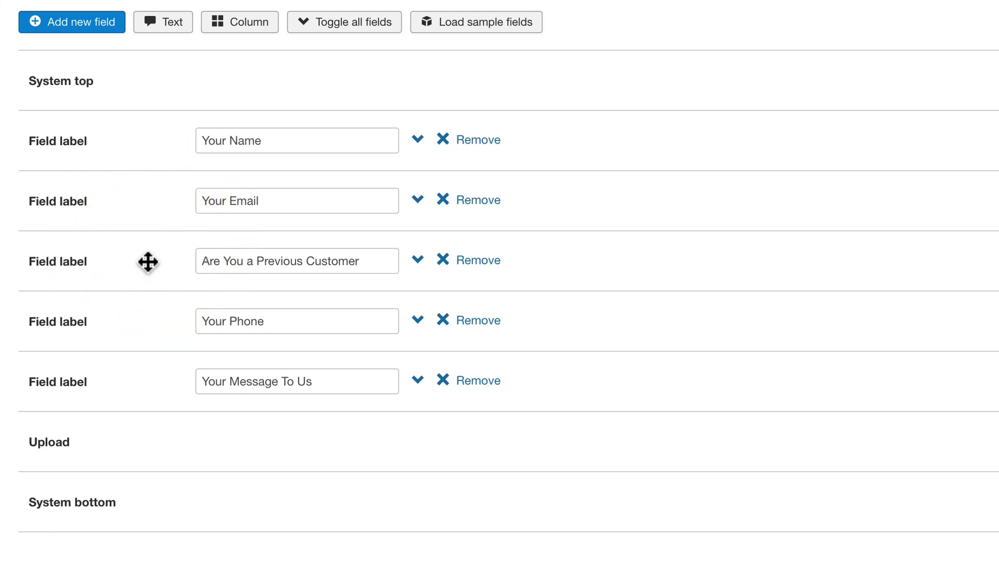
scroll(130, 229, "up", 4)
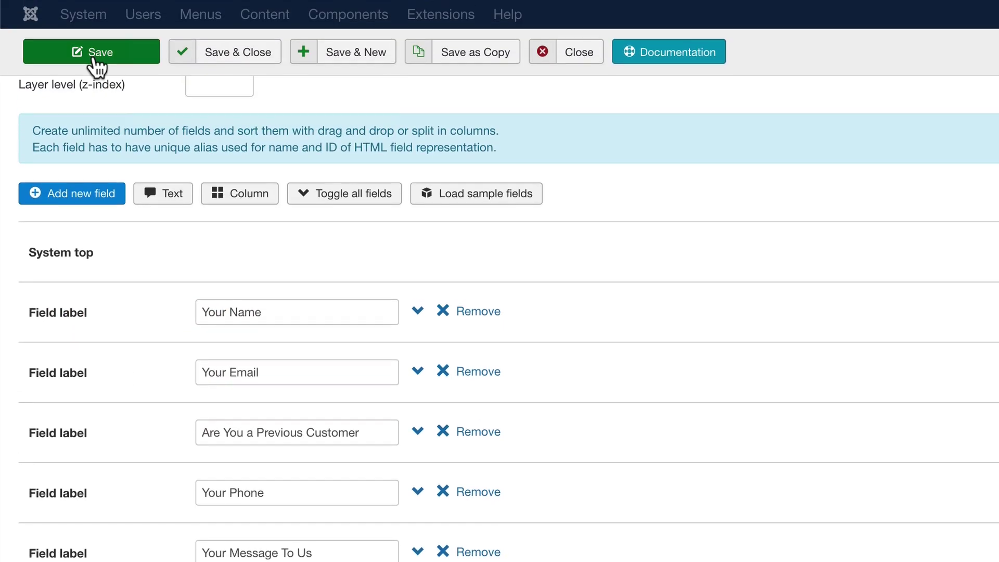
left_click(94, 58)
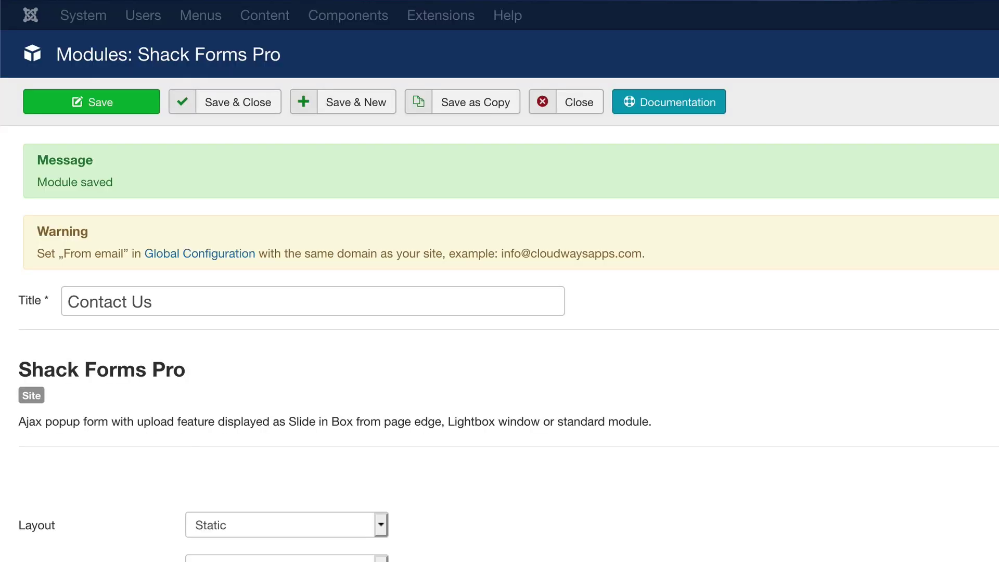
left_click(67, 16)
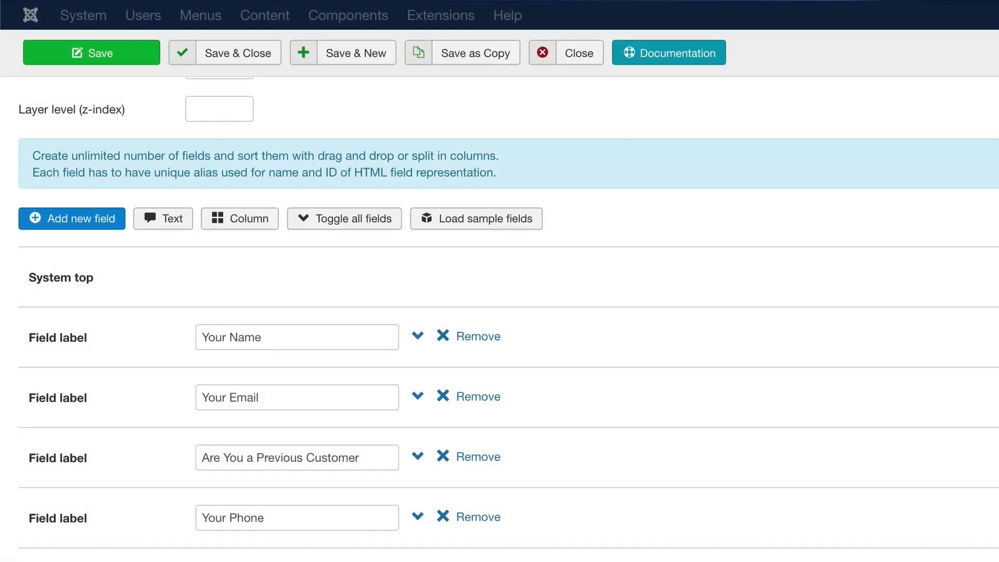
Add a new field labelled 'When Should We Contact You?'
left_click(92, 219)
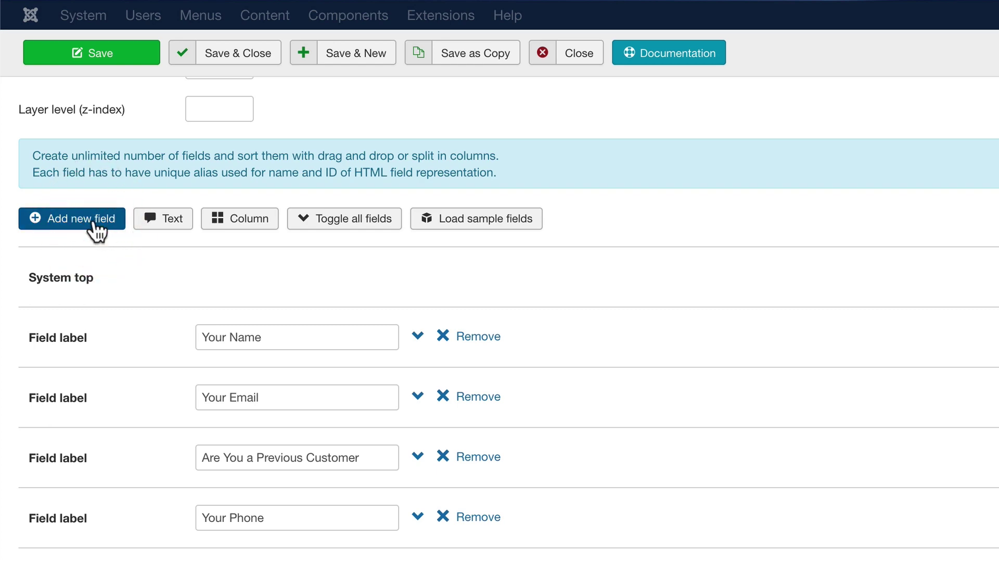
scroll(96, 230, "down", 1)
scroll(156, 281, "down", 6)
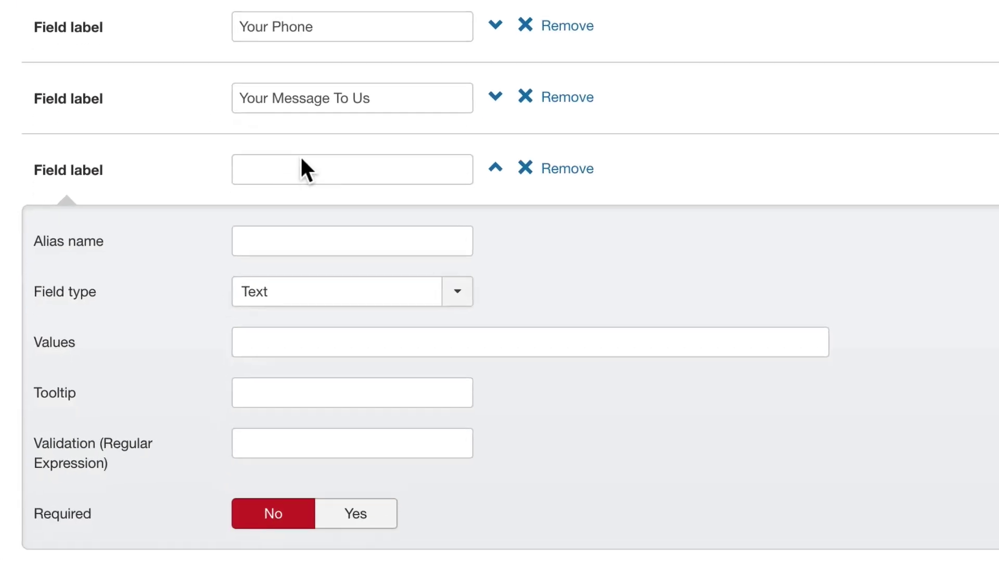
left_click(253, 230)
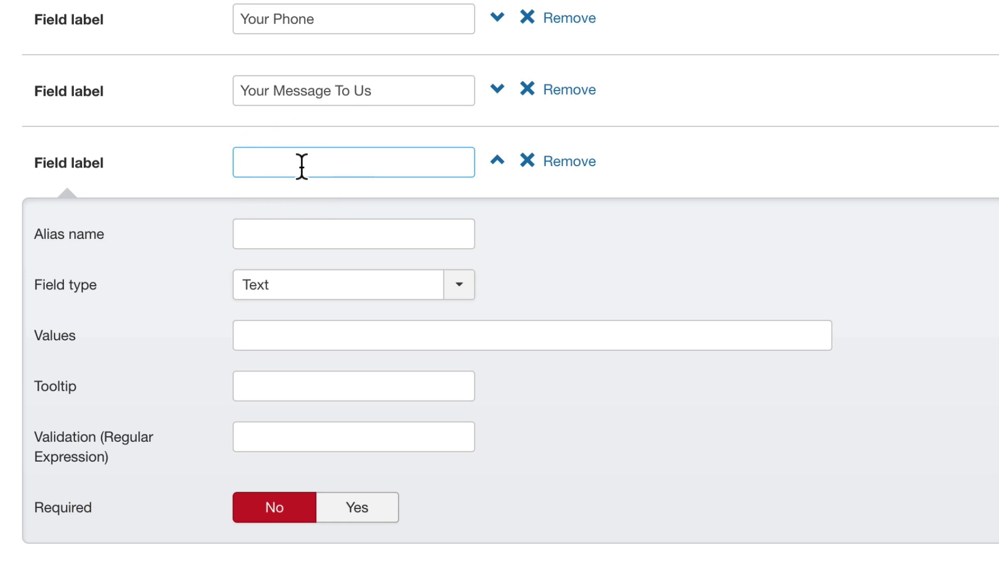
type("When Should We Contact ")
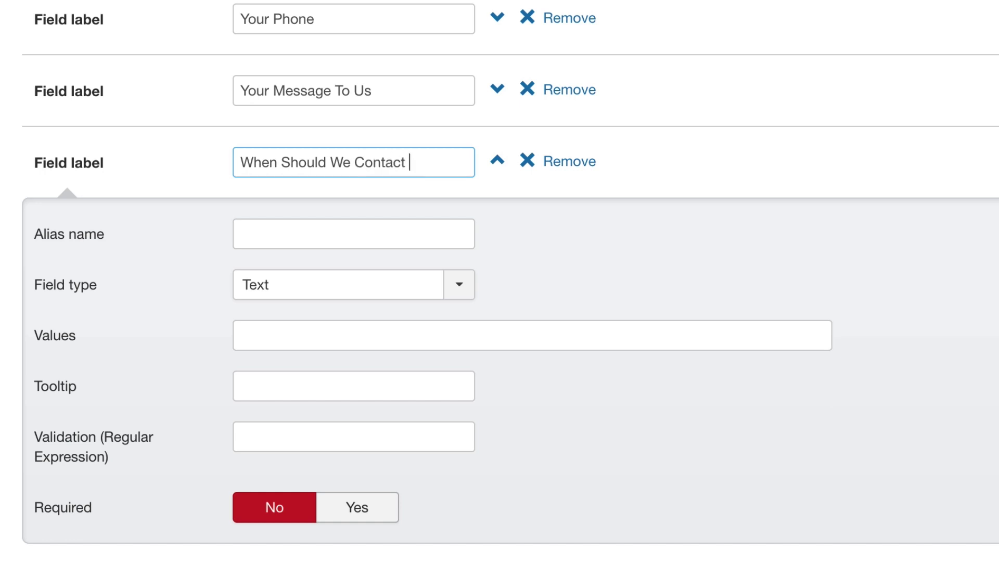
type("You?")
Make it a required Date field and save the module
left_click(447, 287)
scroll(406, 372, "down", 5)
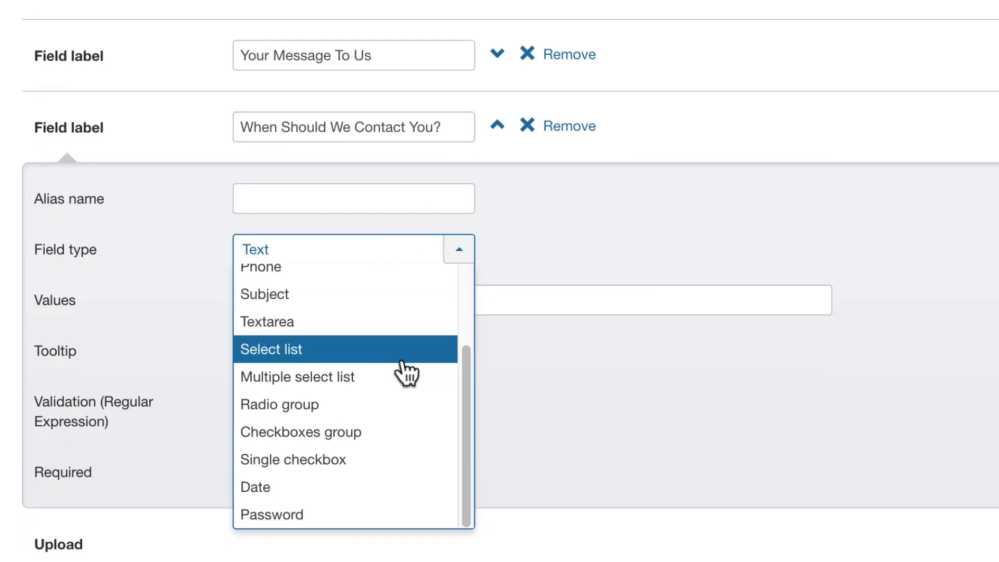
left_click(308, 475)
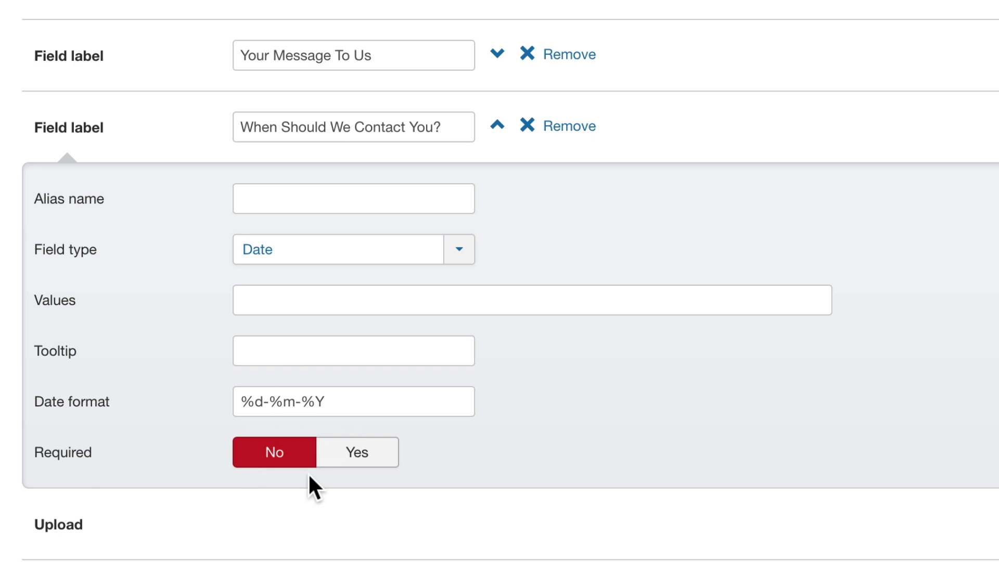
left_click(353, 466)
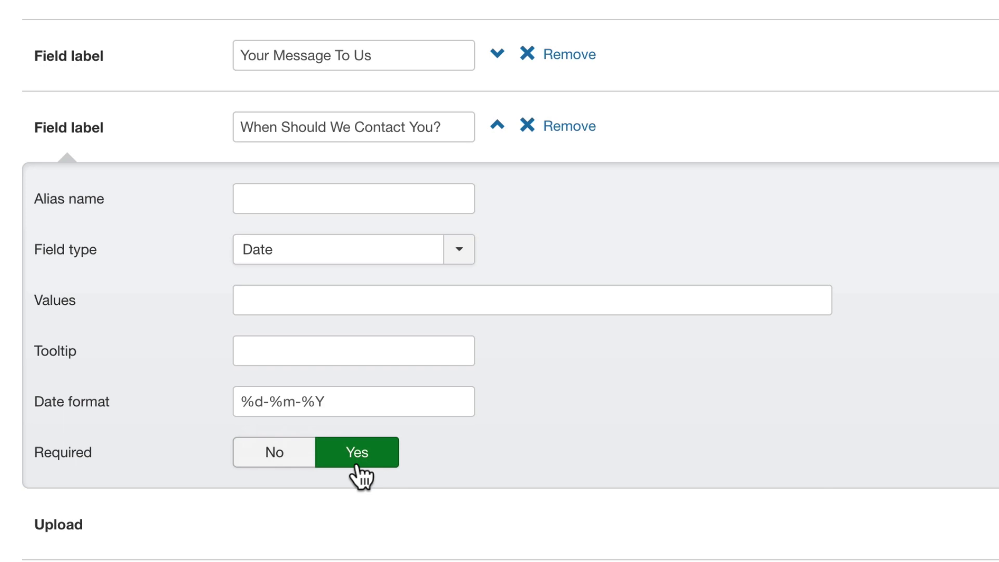
scroll(196, 205, "up", 10)
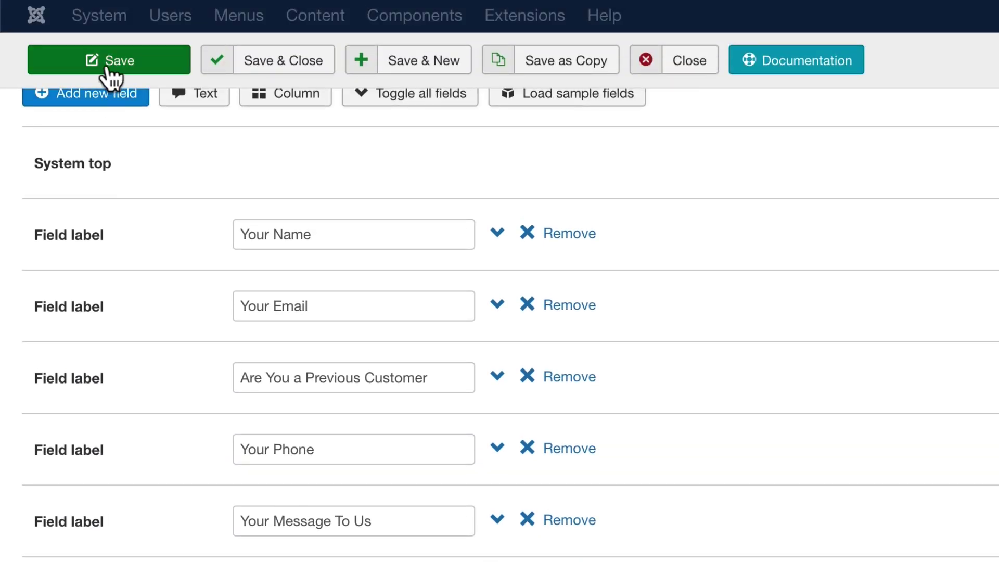
left_click(110, 61)
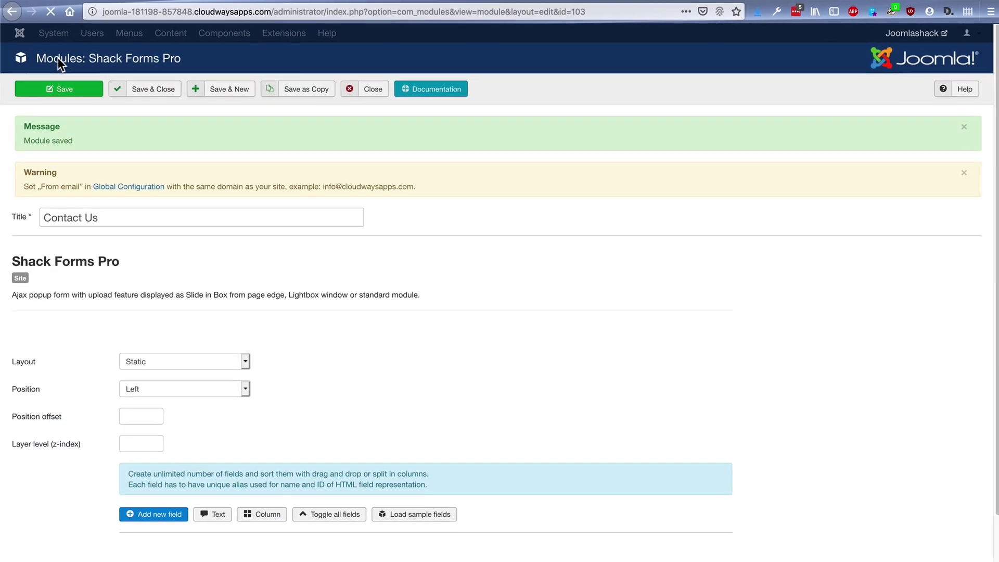
Reload the live Contact Us page and pick 26-06-2019 in the When Should We Contact You? field
key("ctrl+Tab")
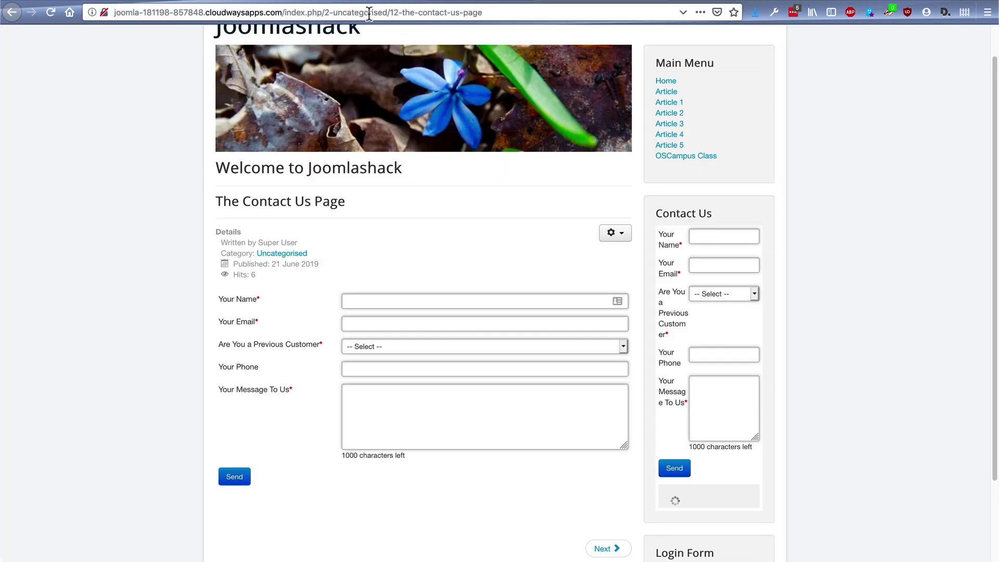
left_click(366, 12)
key("Return")
left_click(620, 515)
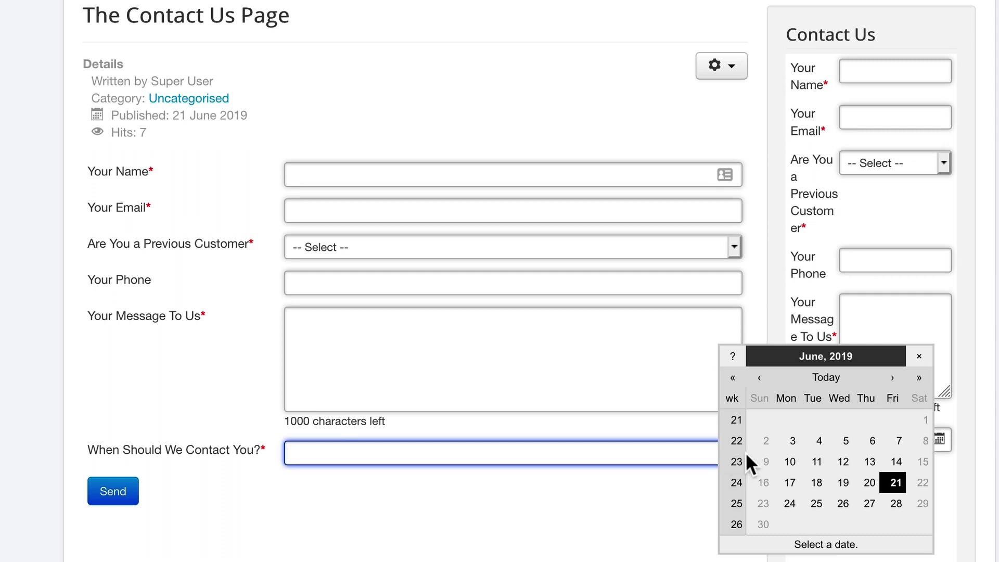
left_click(843, 505)
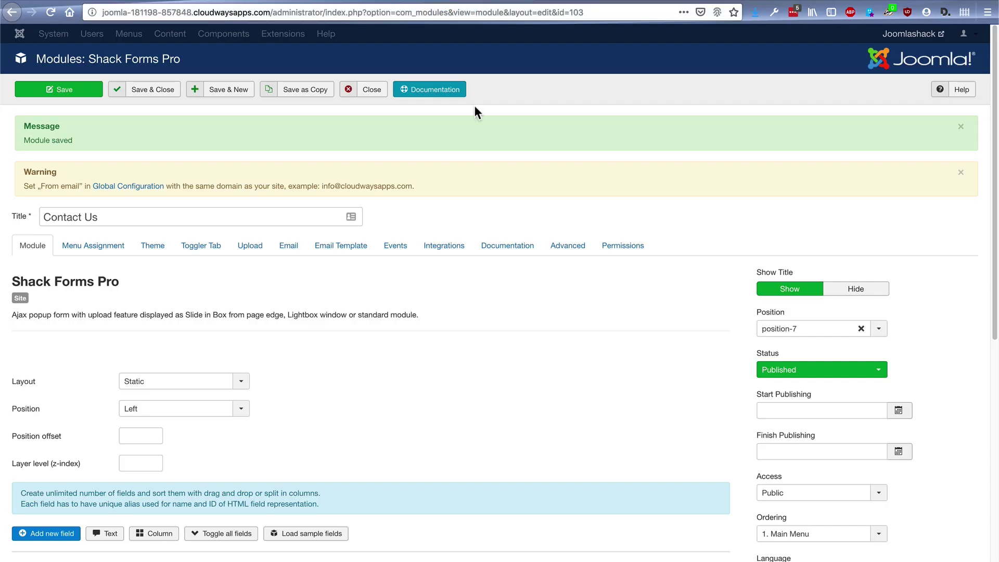
Move When Should We Contact You? above Your Phone and save the module
scroll(486, 233, "down", 3)
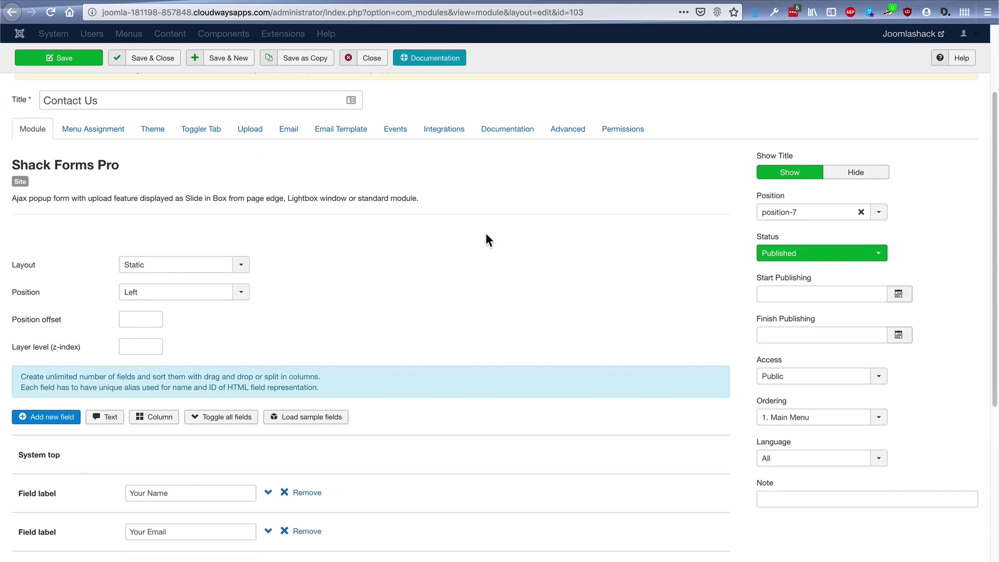
scroll(486, 235, "down", 5)
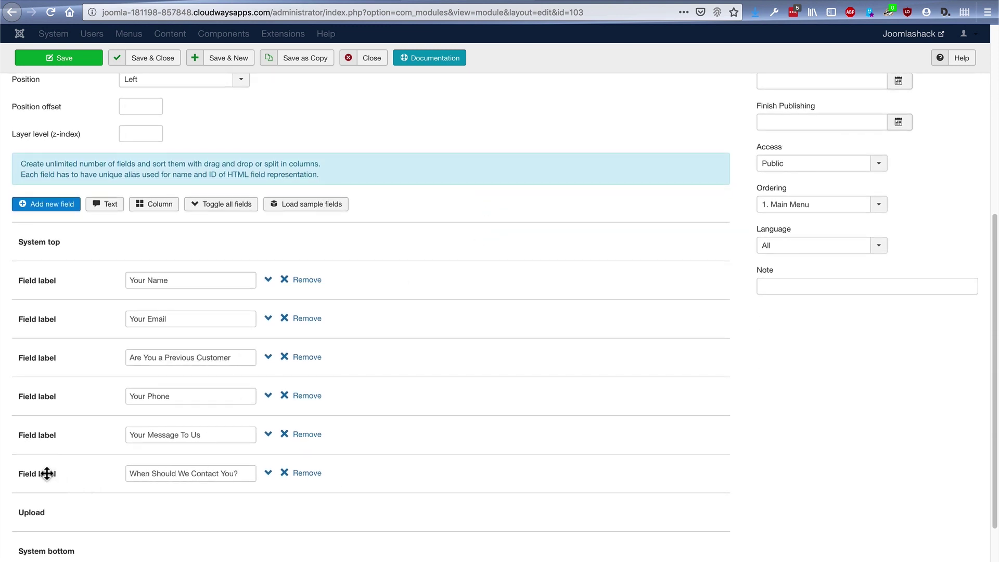
left_click_drag(44, 472, 48, 391)
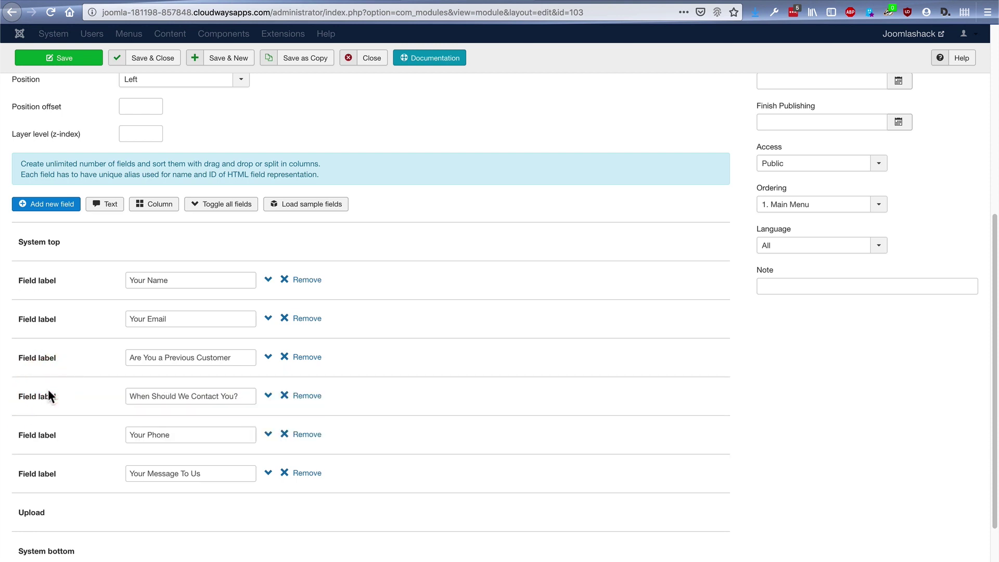
left_click(54, 61)
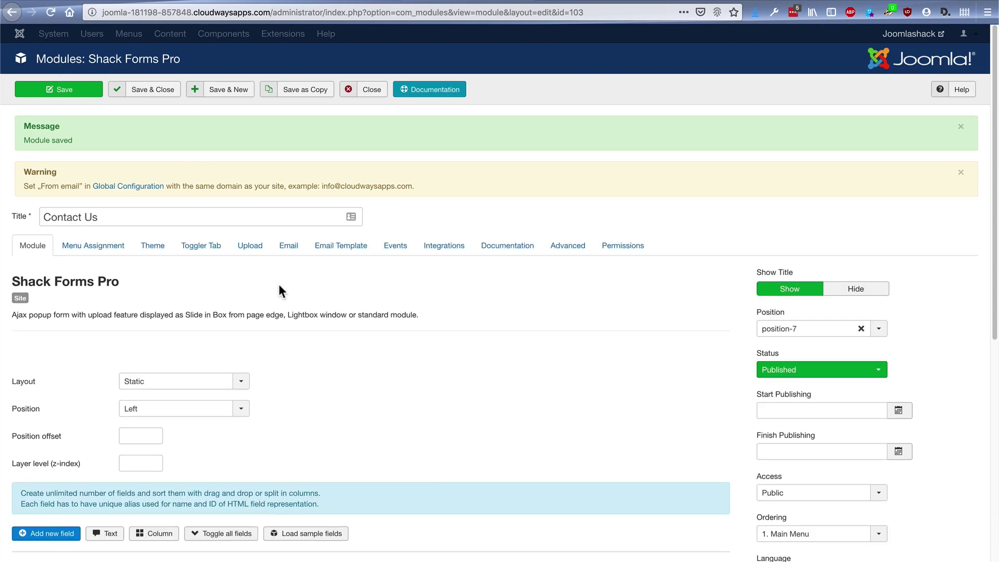
Scroll the module's field list down to the Upload row and back up
scroll(277, 289, "down", 7)
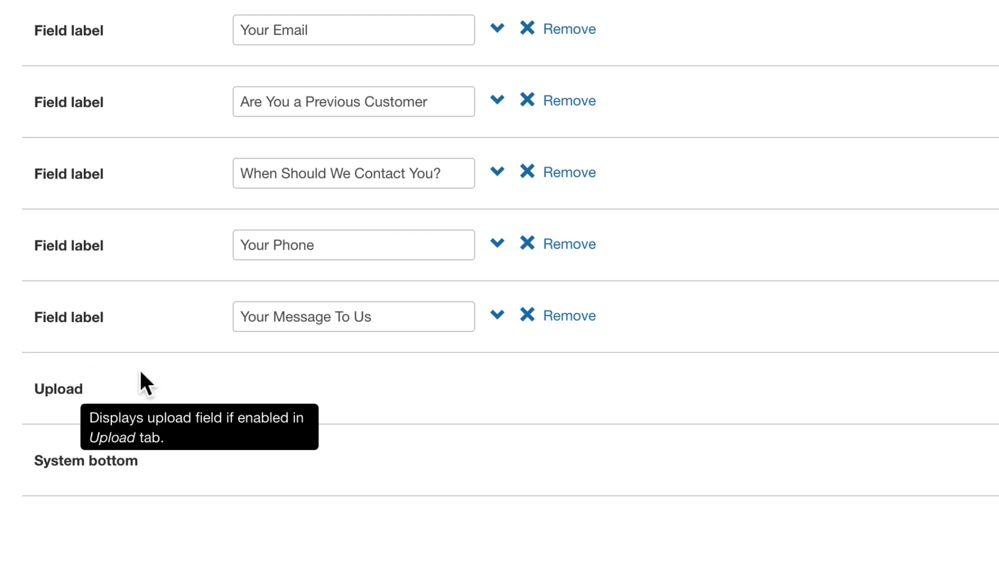
scroll(672, 202, "up", 10)
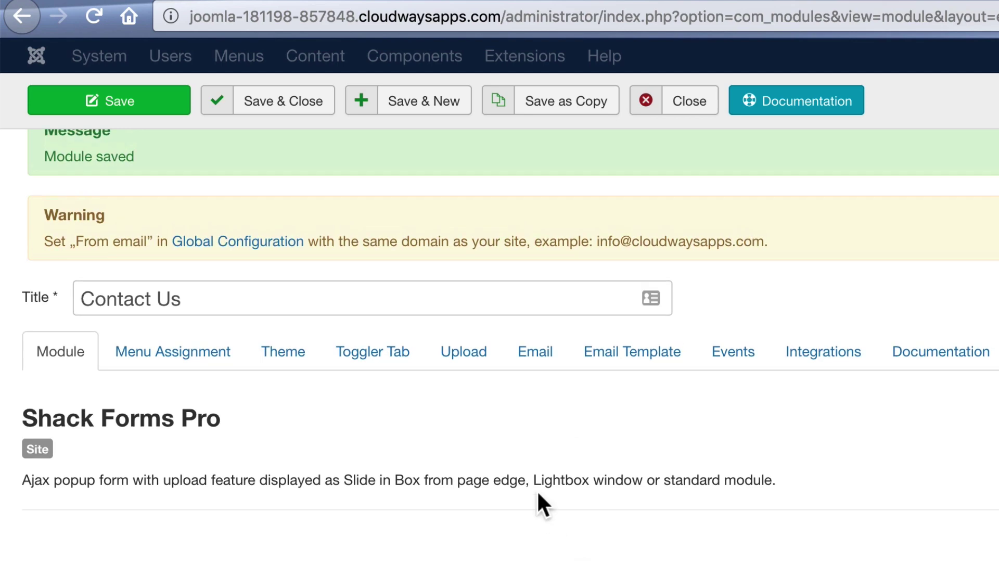
Set Show upload to Yes and review the 1 MB, 5-file limits and upload path
left_click(461, 350)
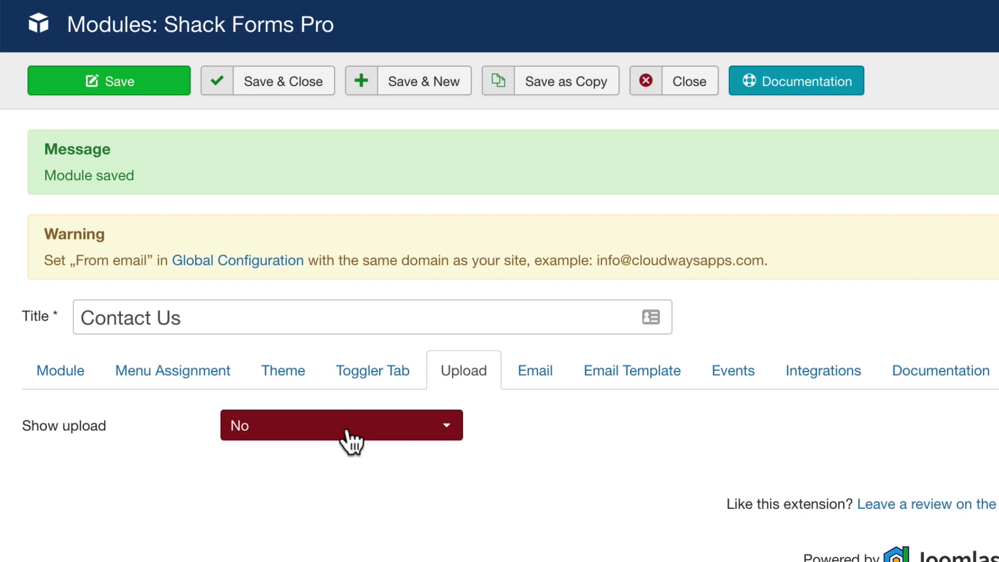
left_click(346, 429)
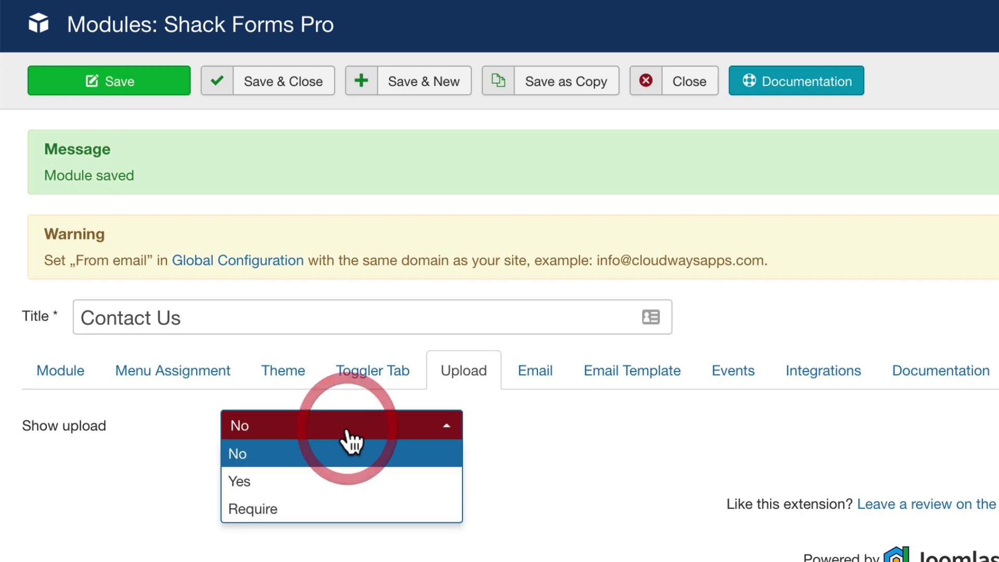
left_click(287, 481)
scroll(593, 375, "down", 5)
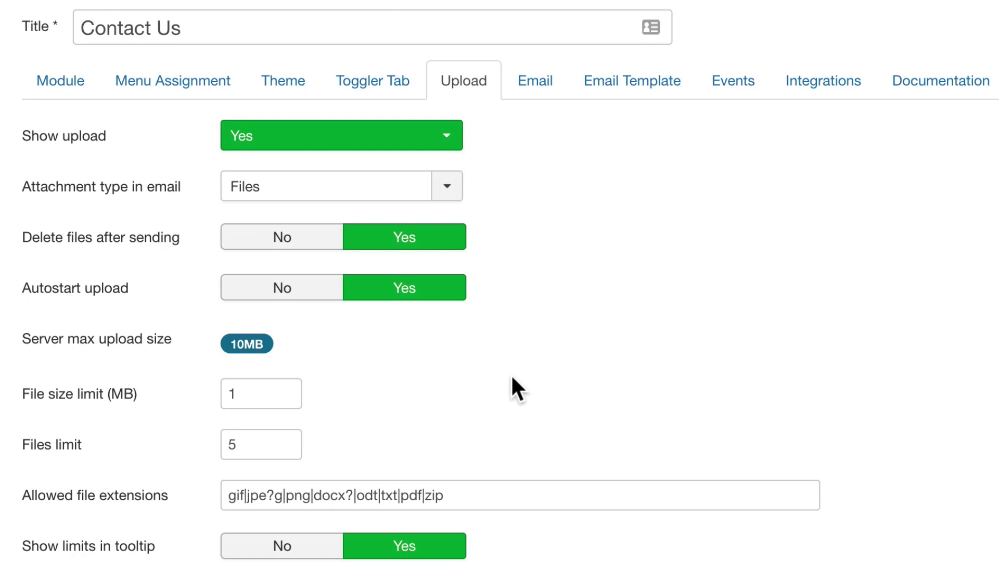
scroll(511, 380, "down", 2)
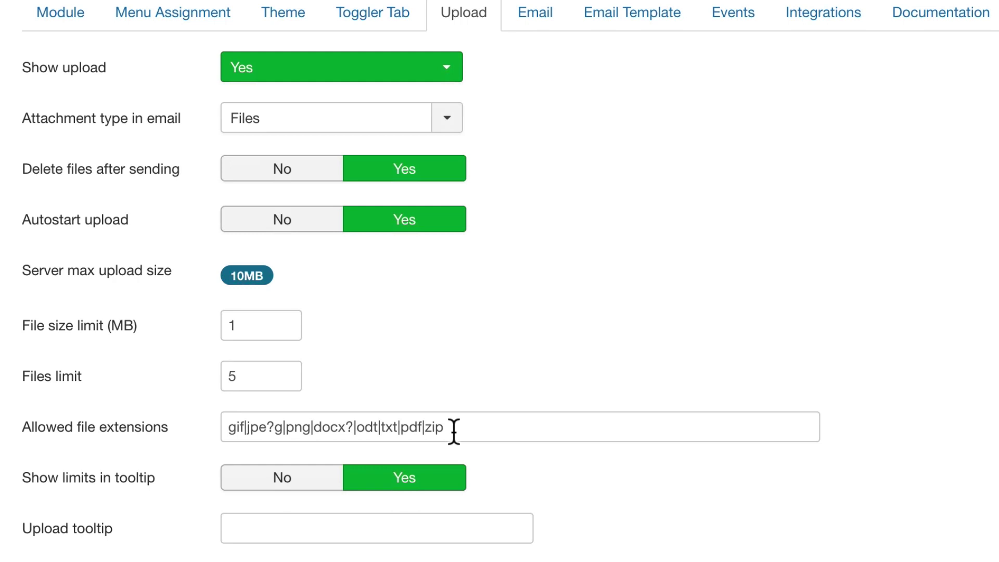
scroll(454, 432, "down", 4)
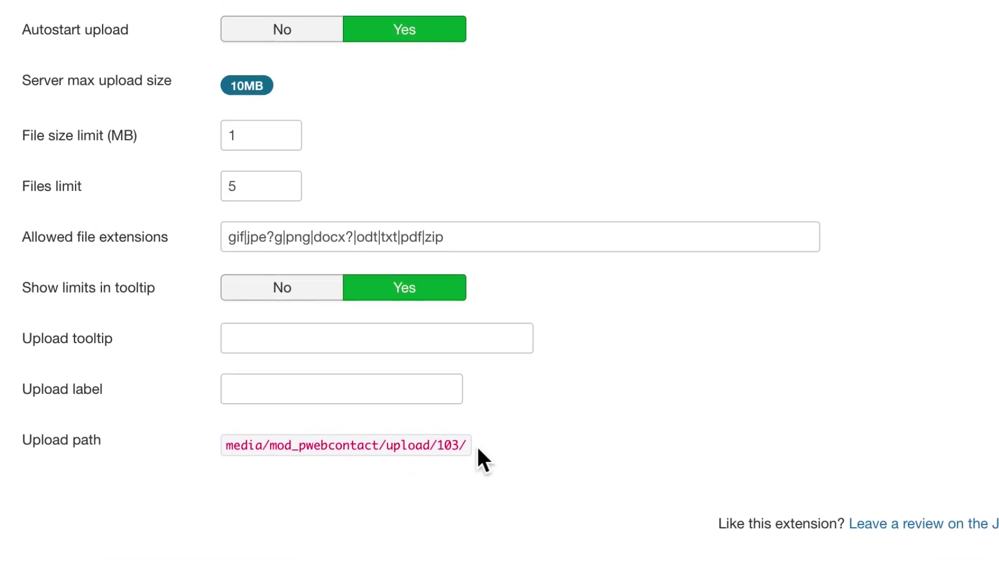
left_click_drag(475, 445, 201, 452)
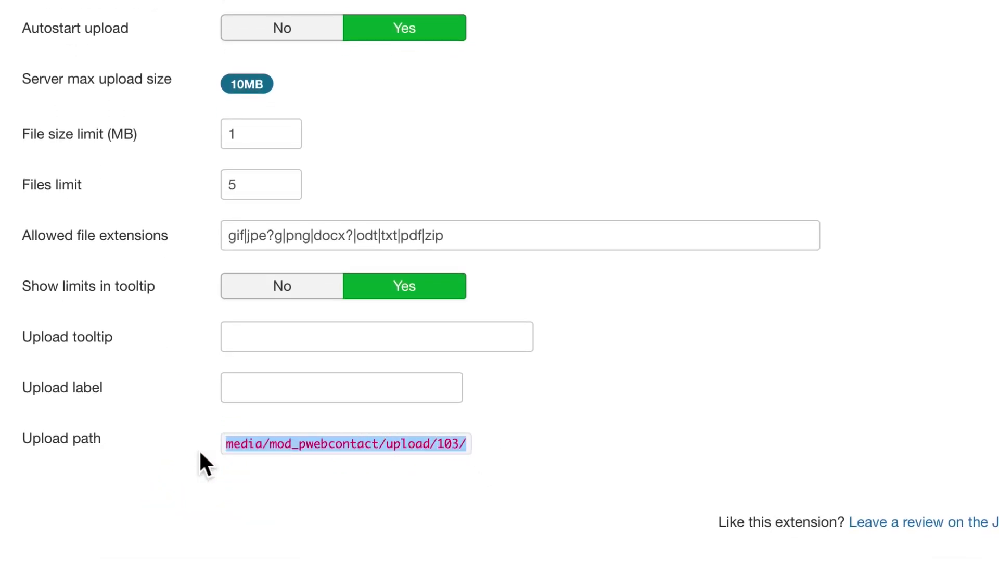
scroll(757, 57, "up", 1)
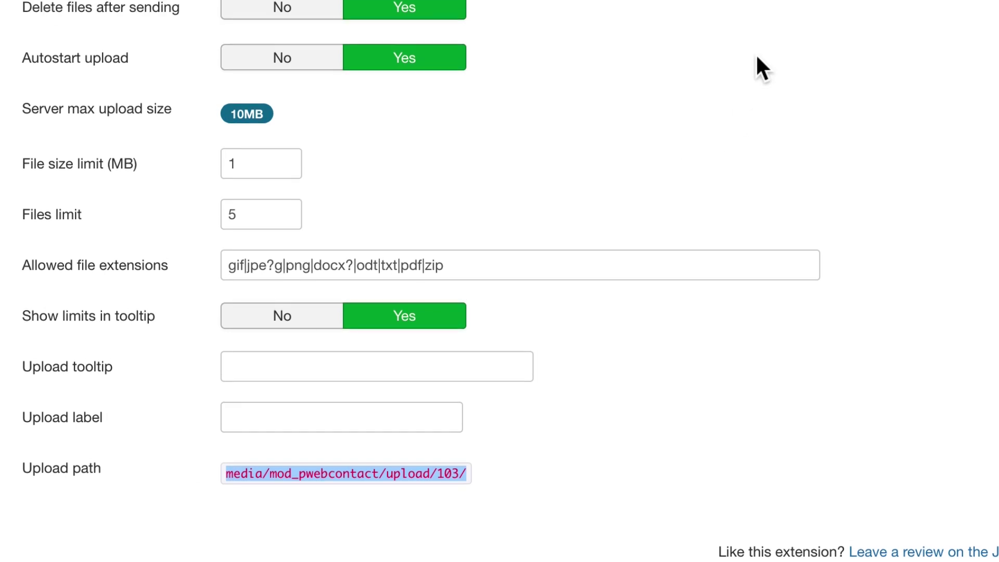
scroll(757, 58, "up", 6)
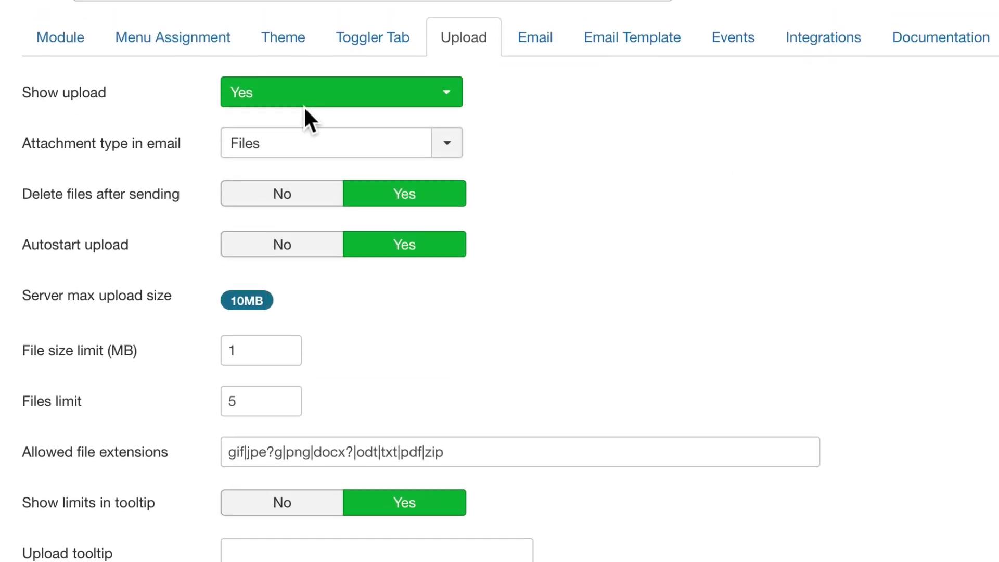
Return to the Module settings and check the Upload row in the field list
left_click(68, 45)
scroll(659, 252, "down", 5)
scroll(659, 251, "down", 15)
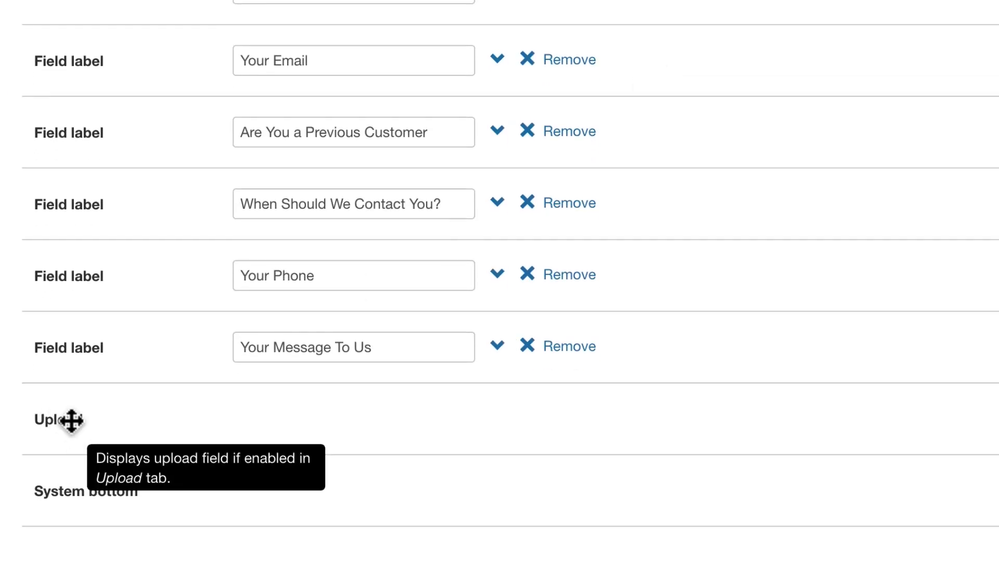
scroll(264, 376, "up", 11)
scroll(264, 377, "up", 18)
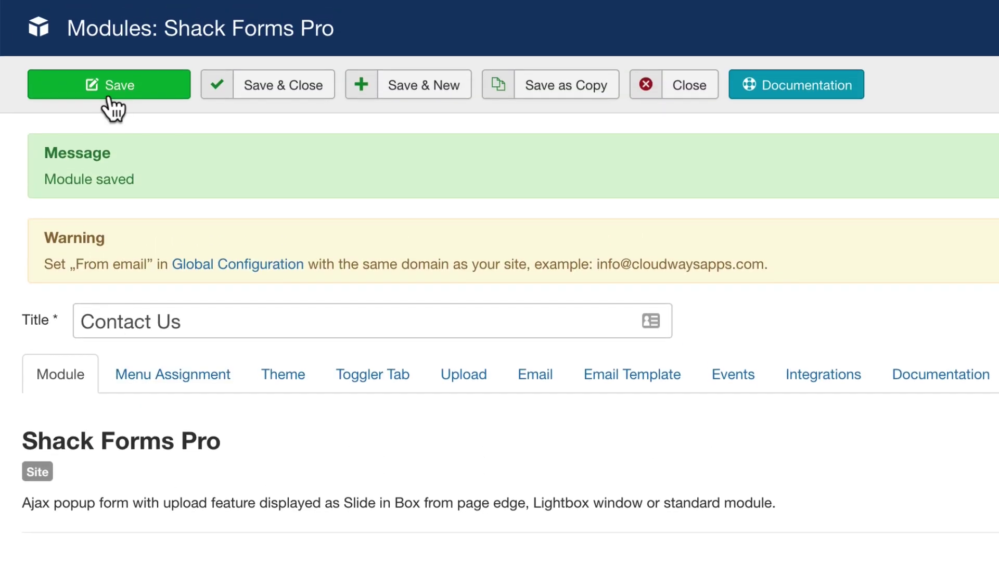
Save the module and reload the front-end Contact Us page to check the changes
left_click(109, 100)
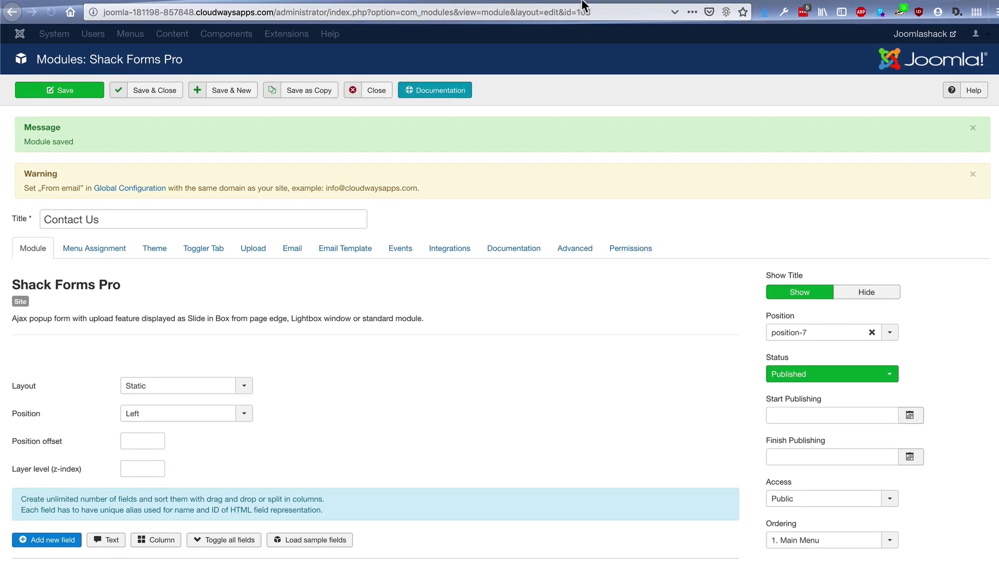
left_click(609, 1)
left_click(447, 12)
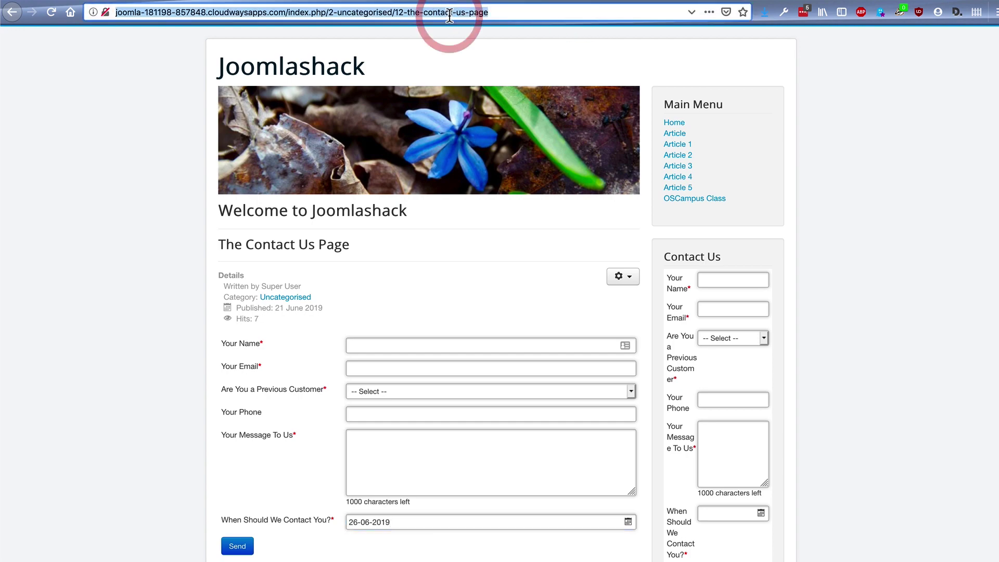
key("Return")
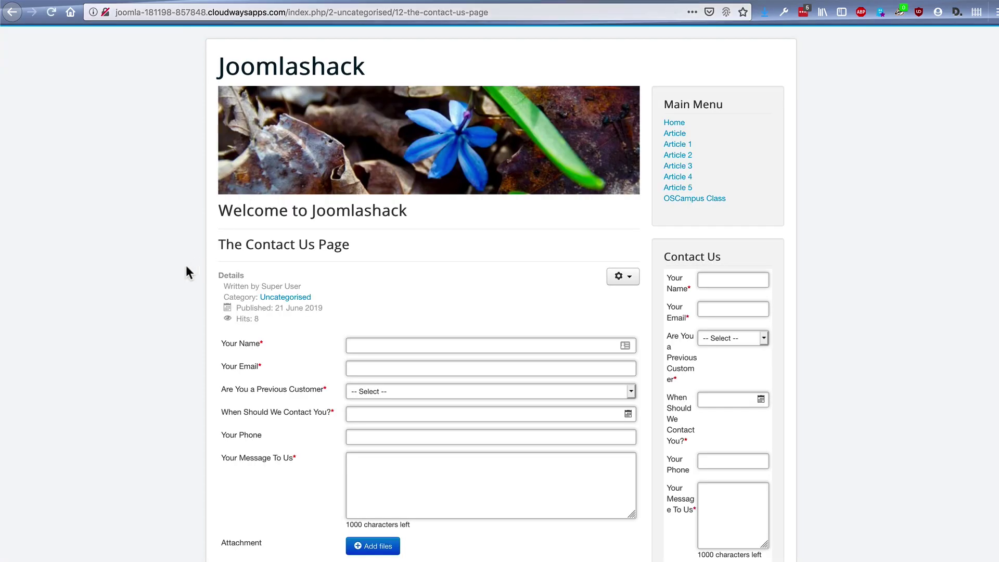
scroll(186, 298, "down", 2)
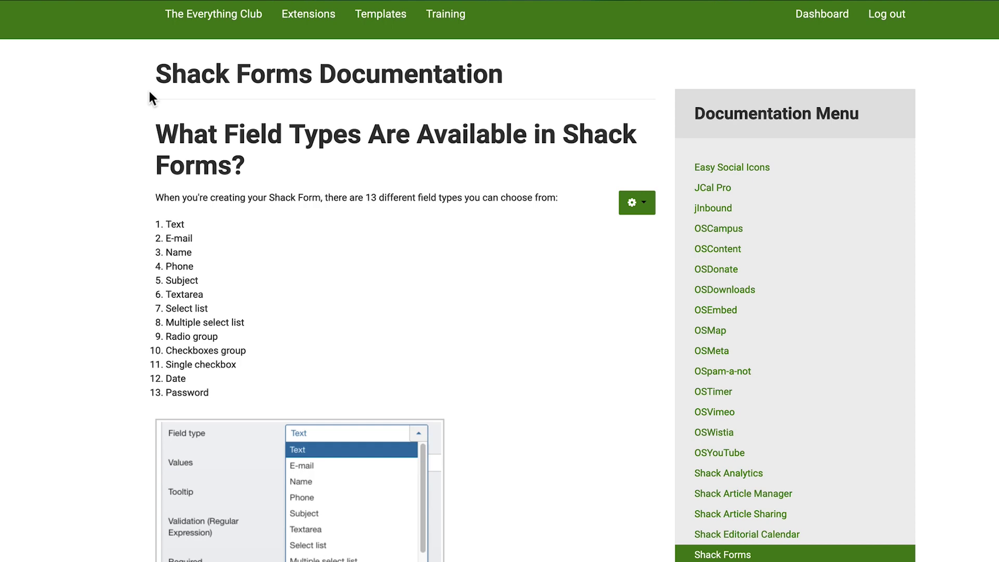
Scroll back up the Shack Forms Documentation page's list of 13 field types
scroll(149, 91, "up", 2)
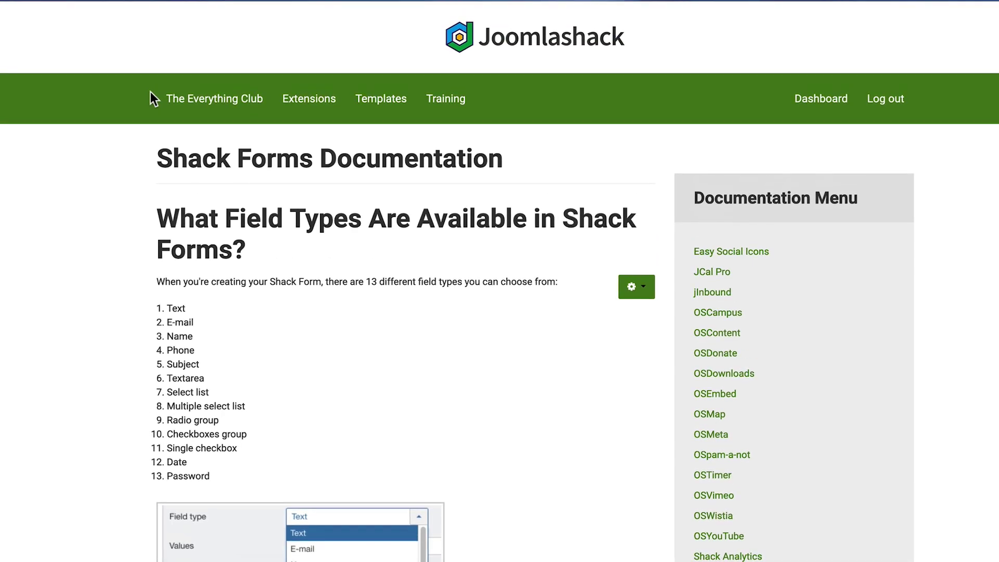